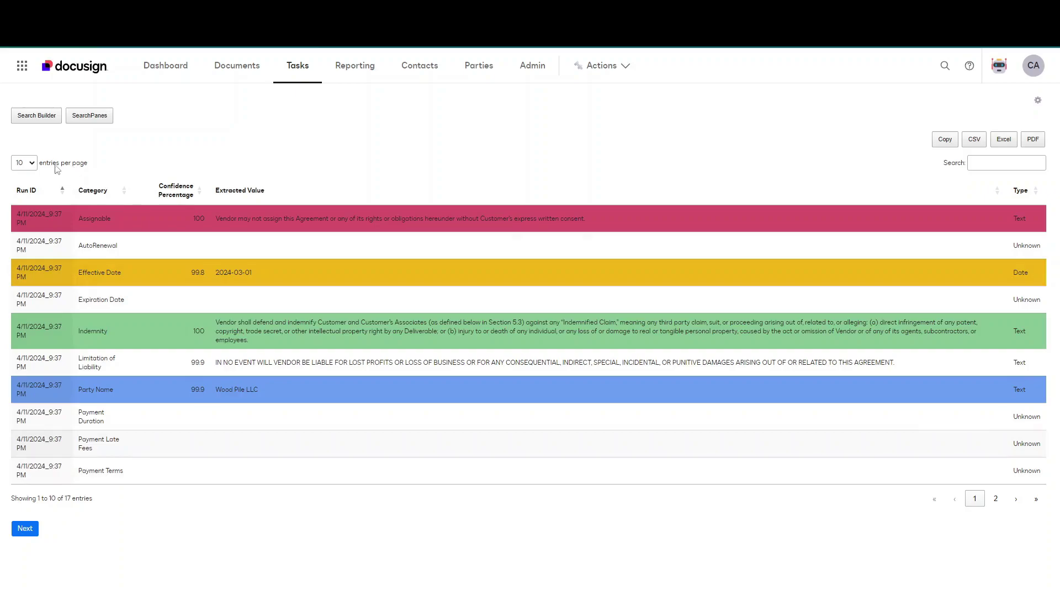
# - Show all entries of the extracted data table, review them, and return the table to 10 entries per page
pyautogui.click(32, 164)
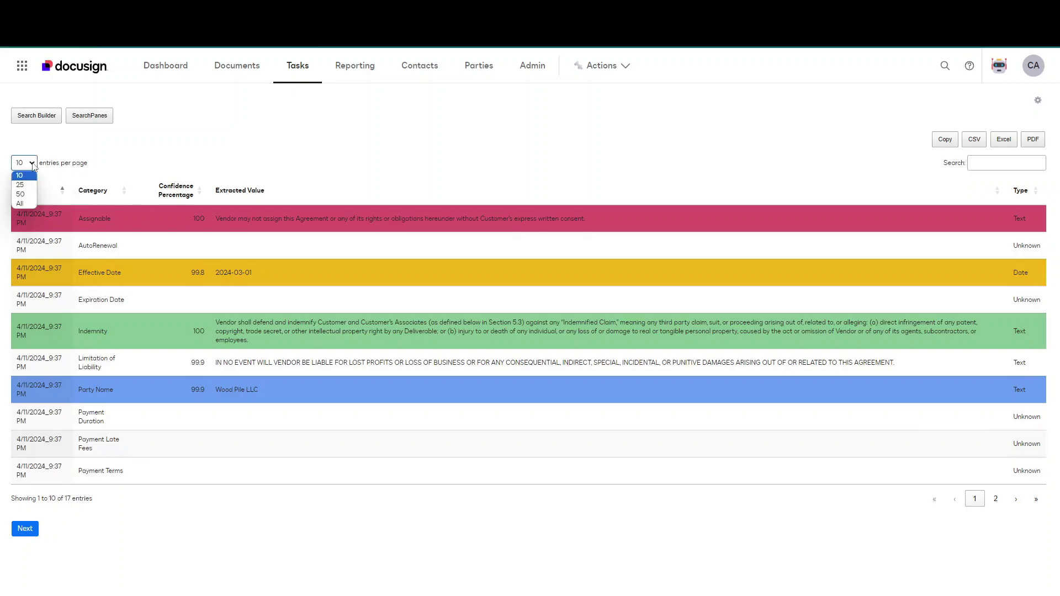
pyautogui.click(21, 204)
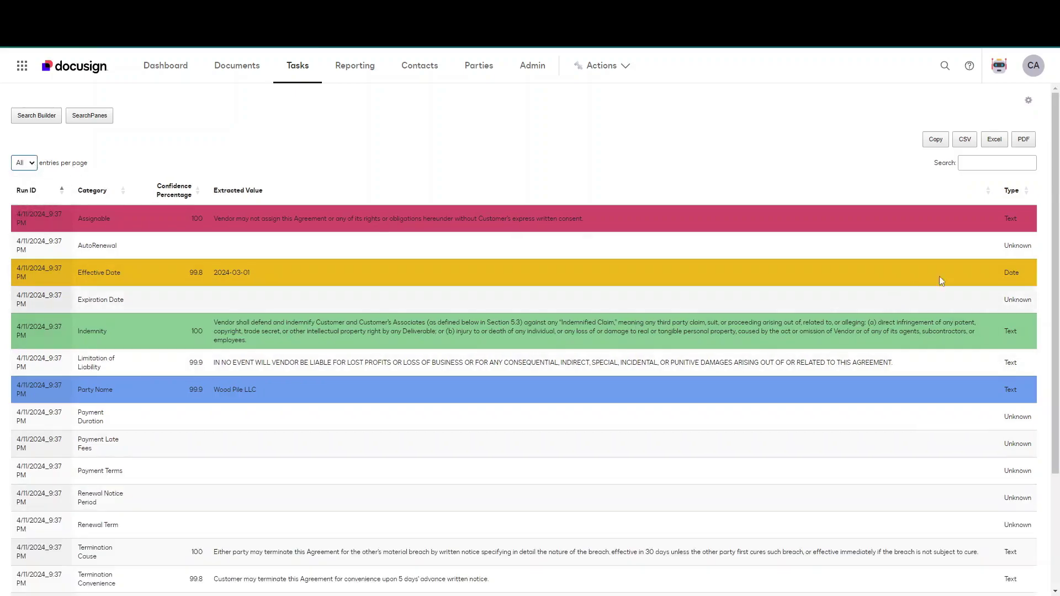
pyautogui.moveTo(1054, 243); pyautogui.dragTo(1059, 313)
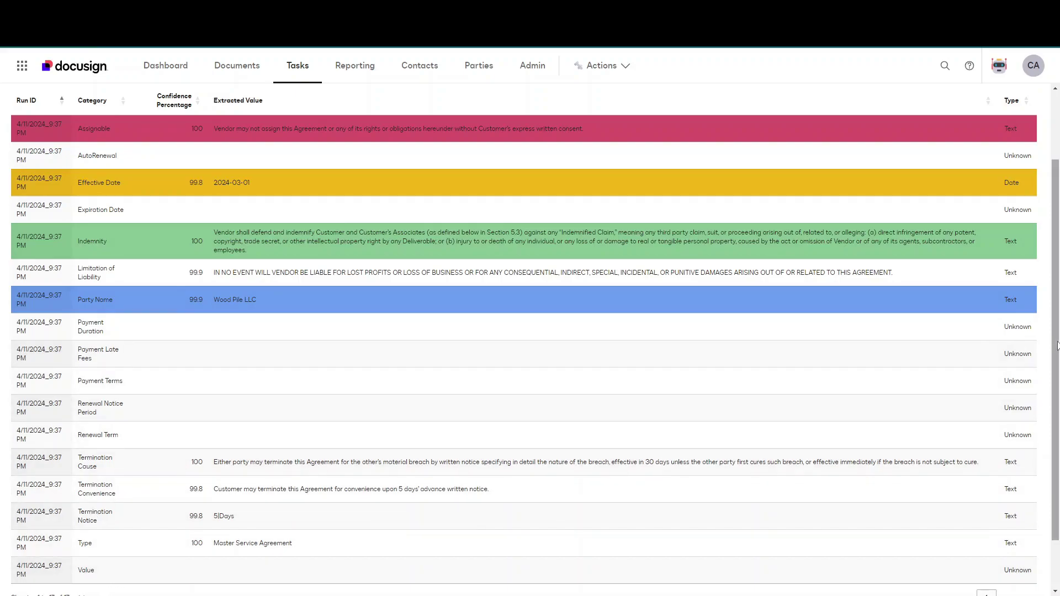
pyautogui.scroll(2, 993, 288)
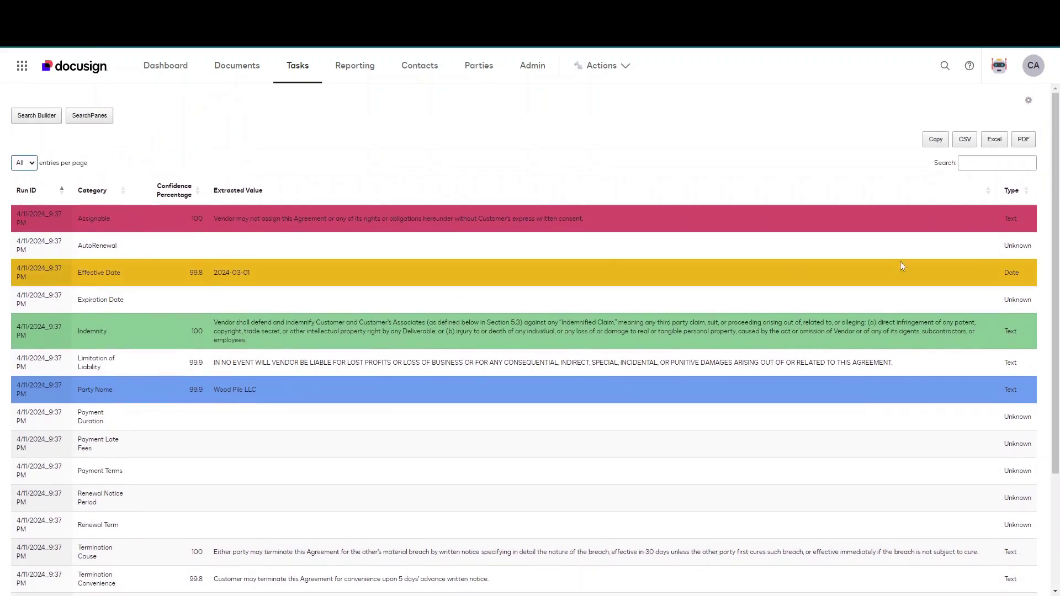
pyautogui.click(34, 164)
pyautogui.click(24, 176)
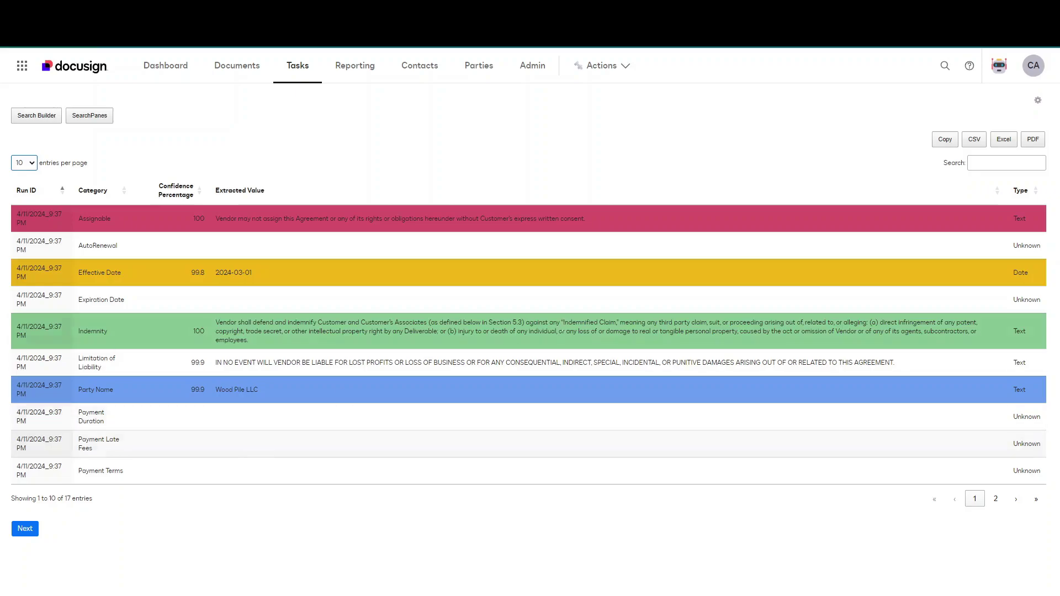
# - Set the Assignable highlight color to a lighter blue with RGB 165, 195, 243 in the table settings
pyautogui.click(1038, 100)
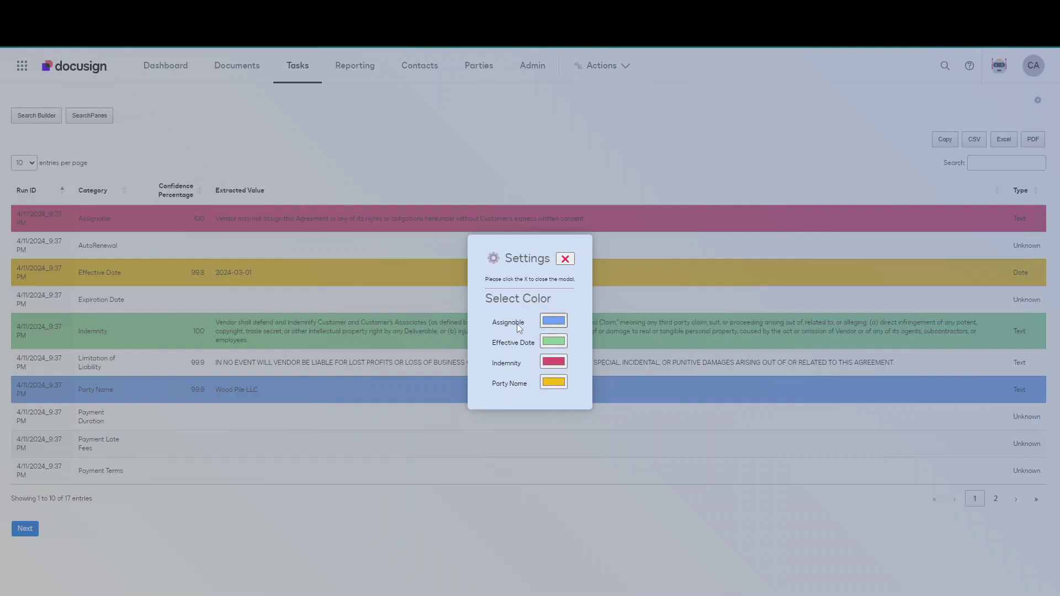
pyautogui.click(558, 323)
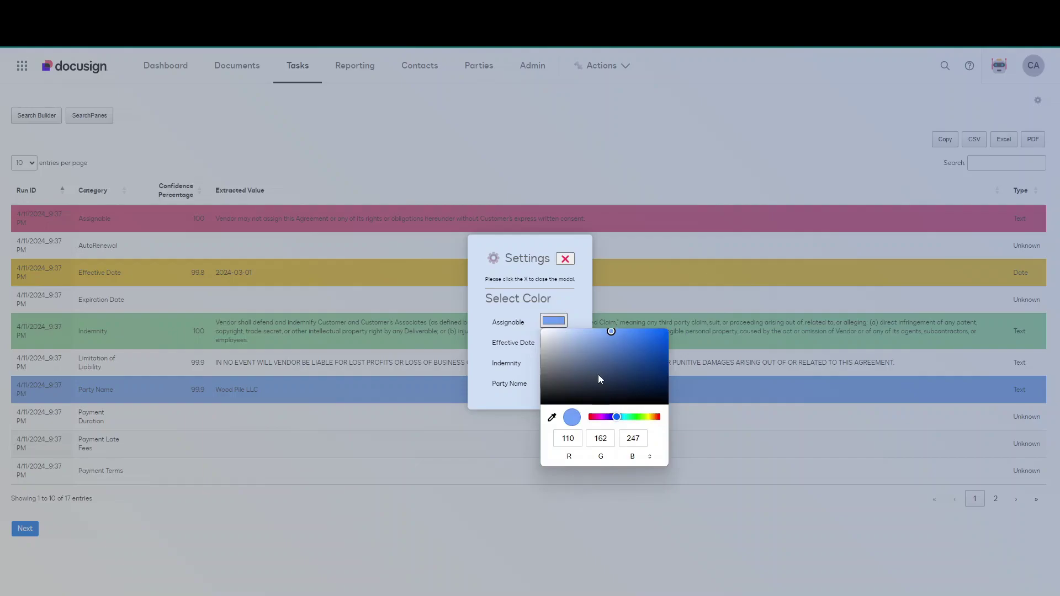
pyautogui.click(581, 334)
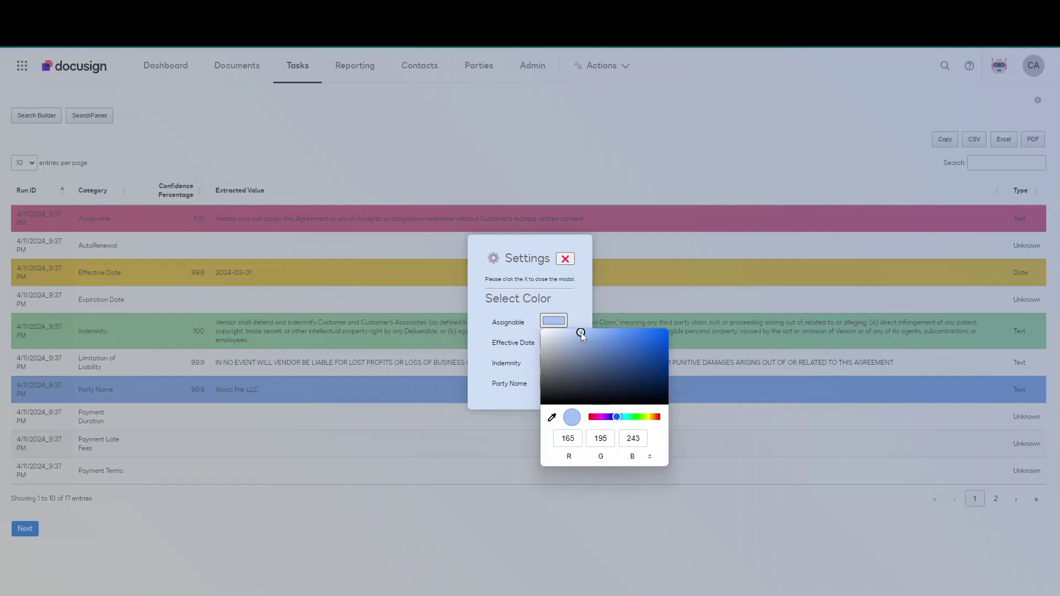
pyautogui.click(575, 326)
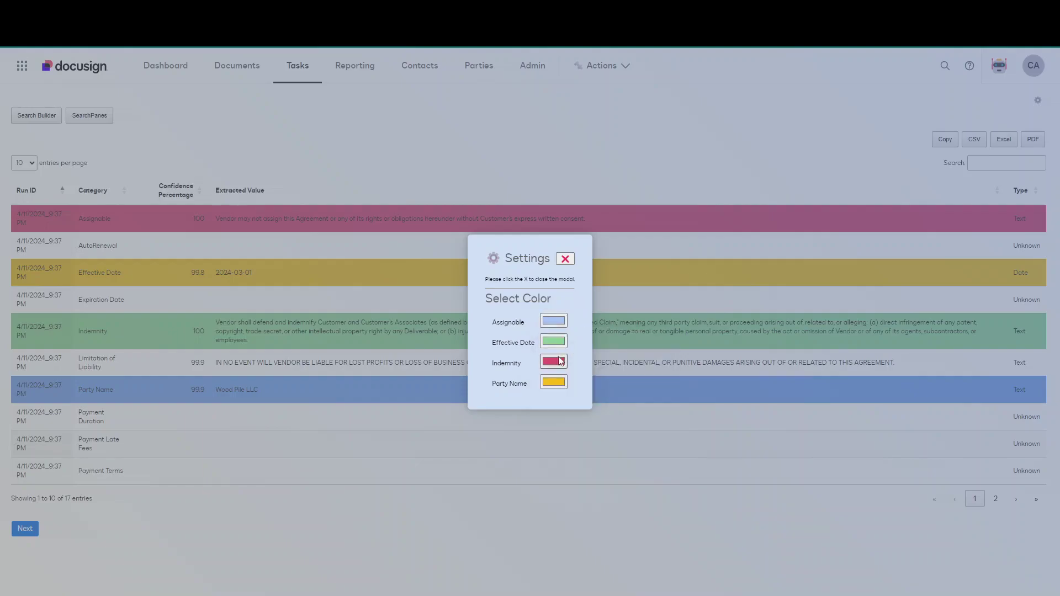
# - Change the Effective Date highlight color to a lighter green
pyautogui.click(555, 342)
pyautogui.click(568, 356)
pyautogui.click(581, 330)
# - Set the Indemnity highlight color to a soft pink with RGB 236, 157, 173
pyautogui.click(558, 366)
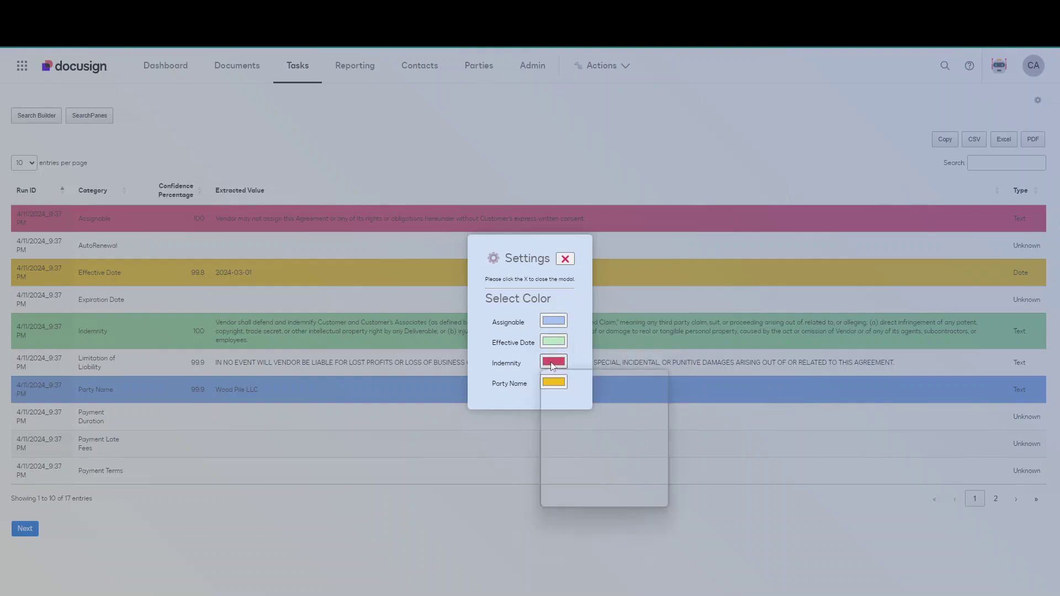
pyautogui.click(582, 377)
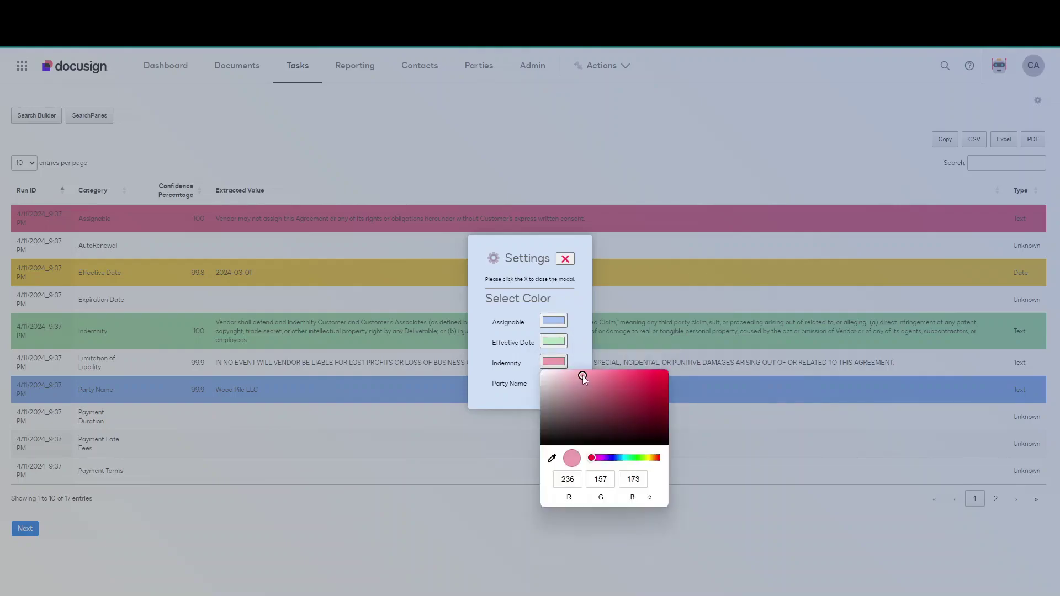
pyautogui.click(583, 355)
# - Change the Party Name highlight color to a pale yellow and close the color settings
pyautogui.click(558, 383)
pyautogui.click(579, 396)
pyautogui.click(580, 312)
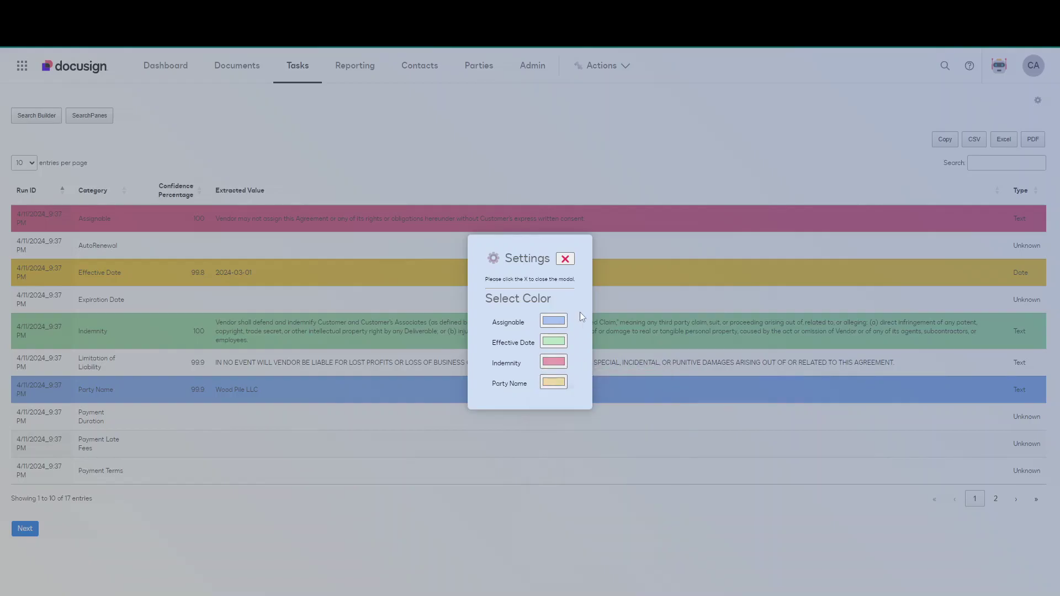
pyautogui.click(565, 258)
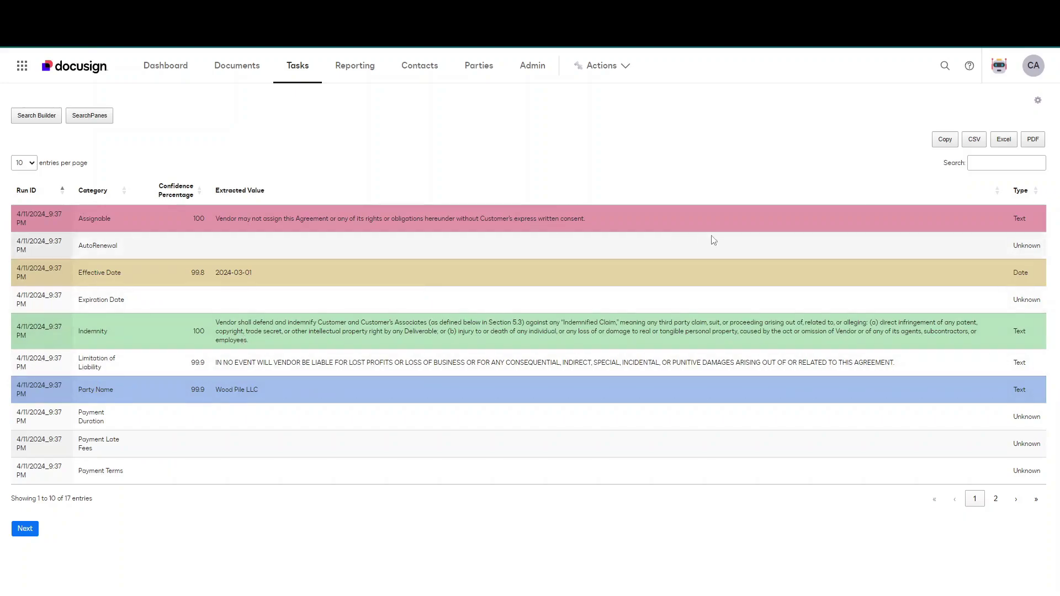
# - Copy the extracted data table to the clipboard and export it as CSV, Excel, and PDF
pyautogui.click(947, 143)
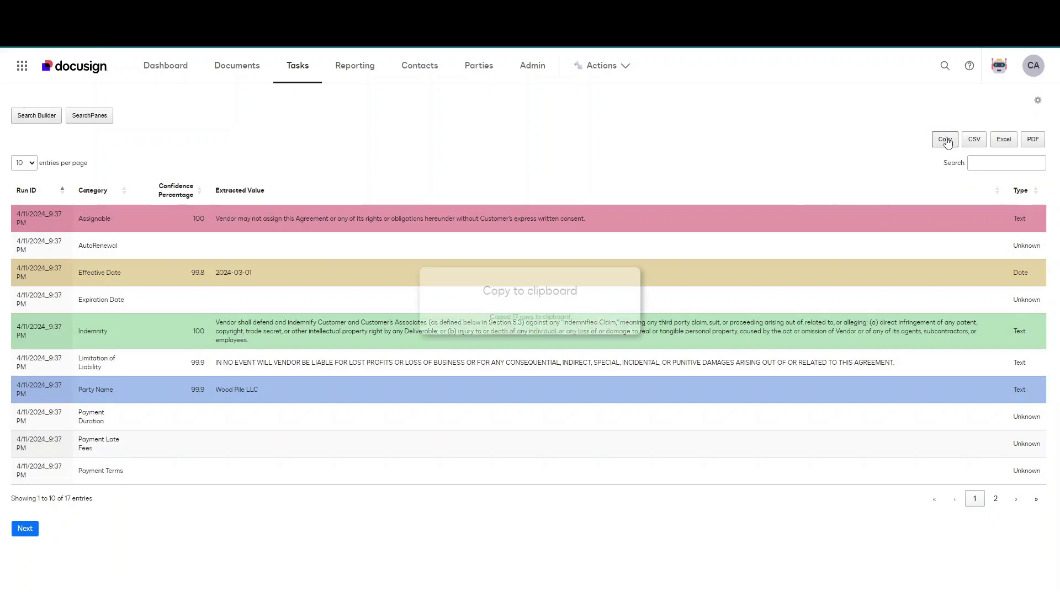
pyautogui.click(975, 142)
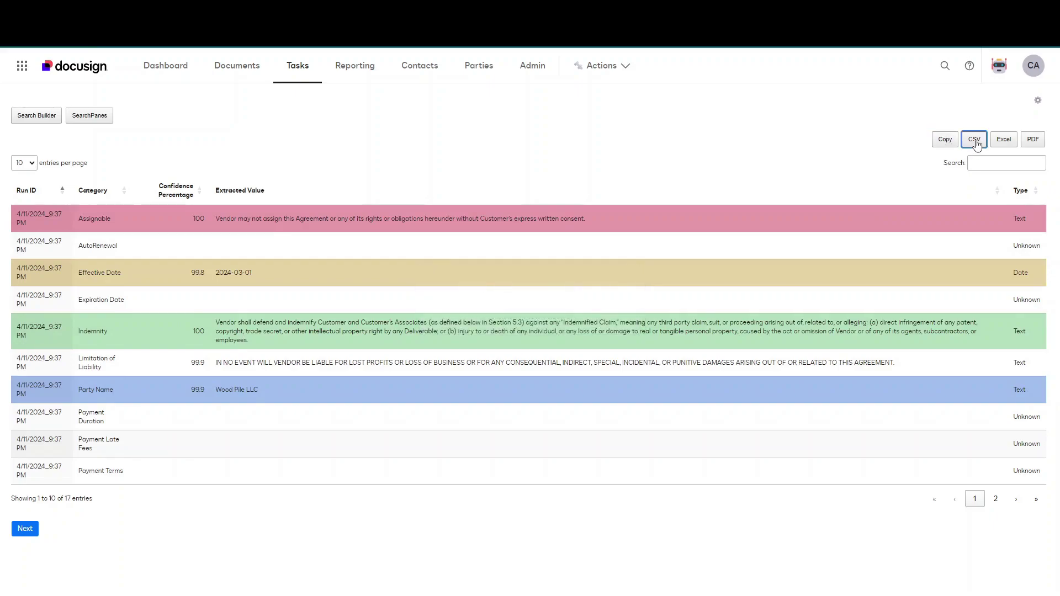
pyautogui.click(1006, 142)
pyautogui.click(1034, 141)
# - Start a custom search condition on Category, view its available operators, and clear the condition
pyautogui.click(36, 117)
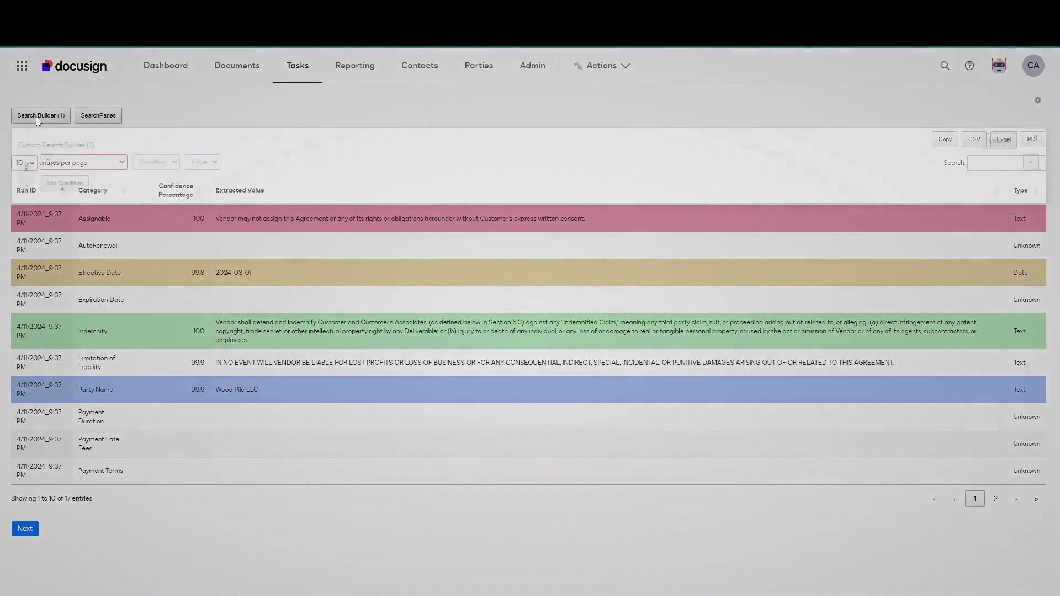
pyautogui.click(120, 164)
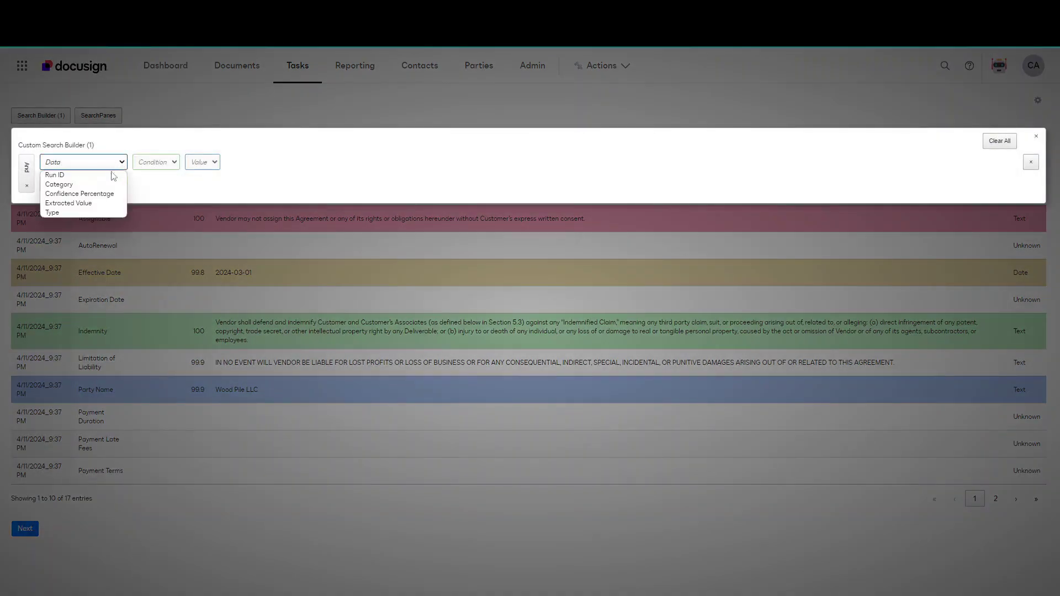
pyautogui.click(86, 186)
pyautogui.click(189, 165)
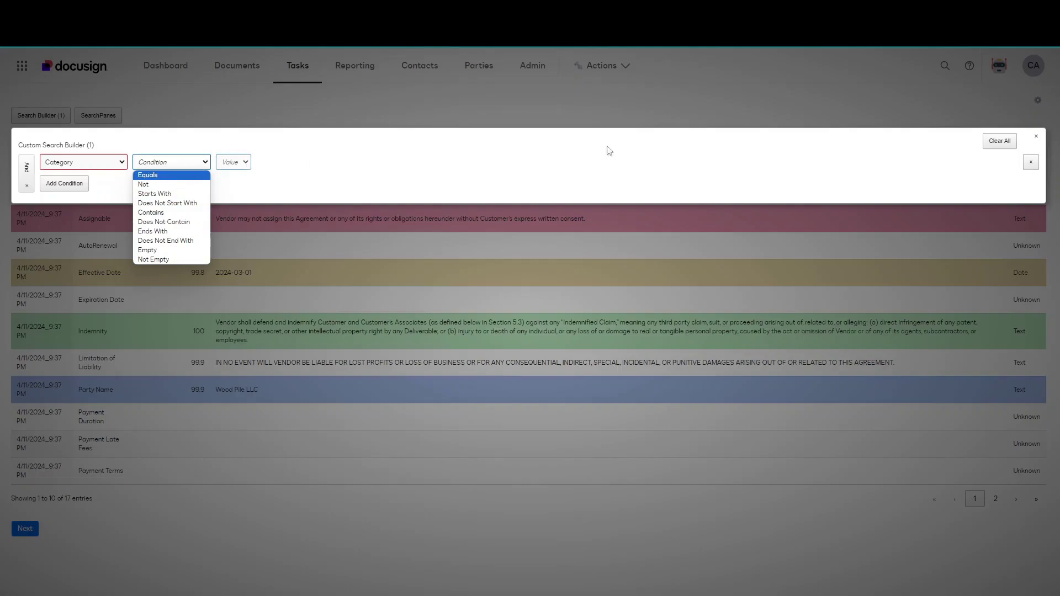
pyautogui.click(1000, 141)
pyautogui.click(999, 141)
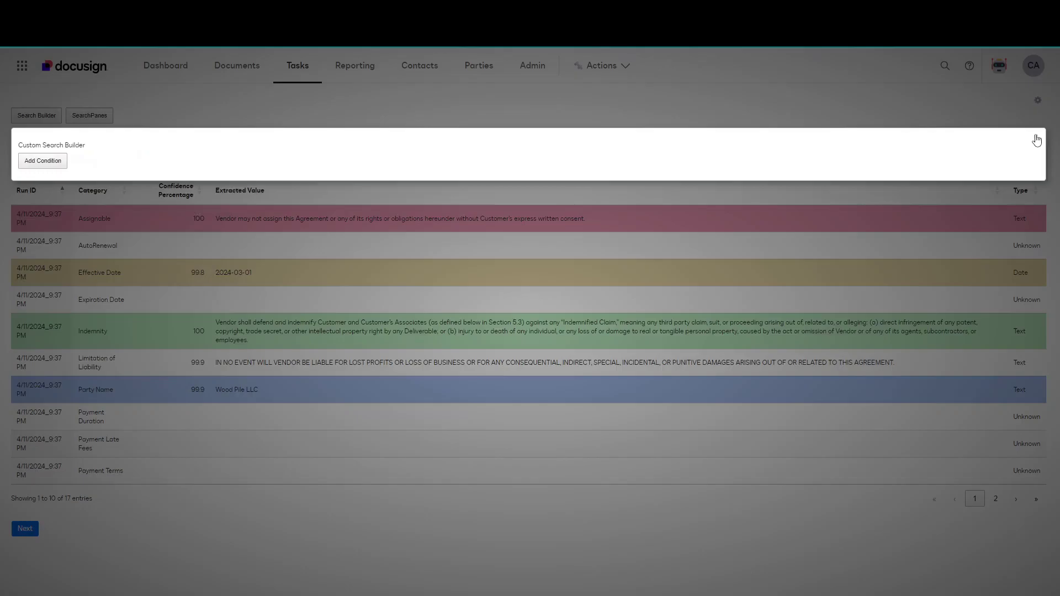
pyautogui.click(1037, 140)
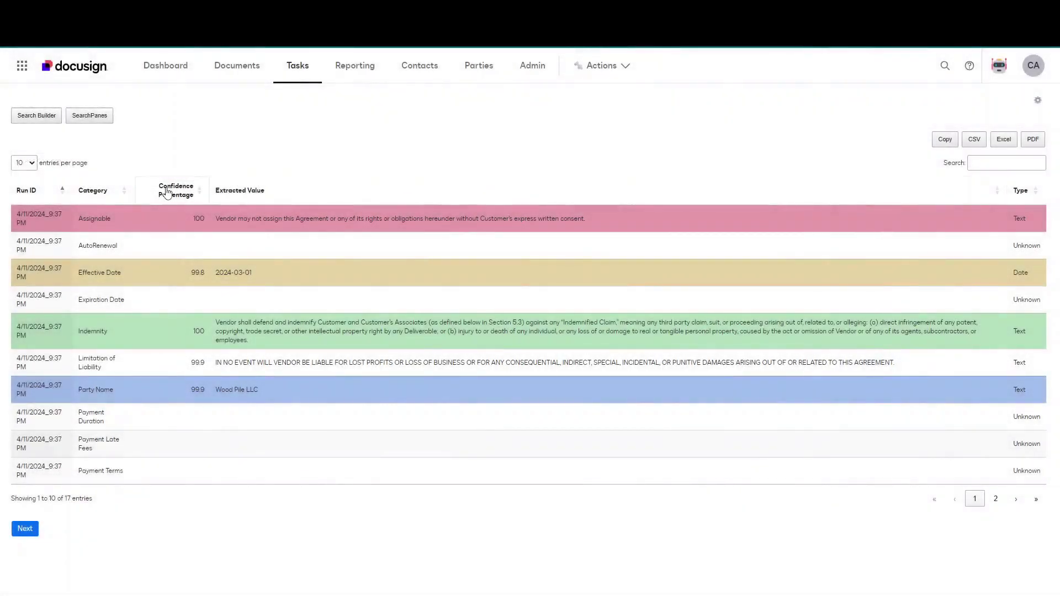
# - Examine the search pane filters for Confidence Percentage, Extracted Value, and Type, and close them without filtering
pyautogui.click(92, 115)
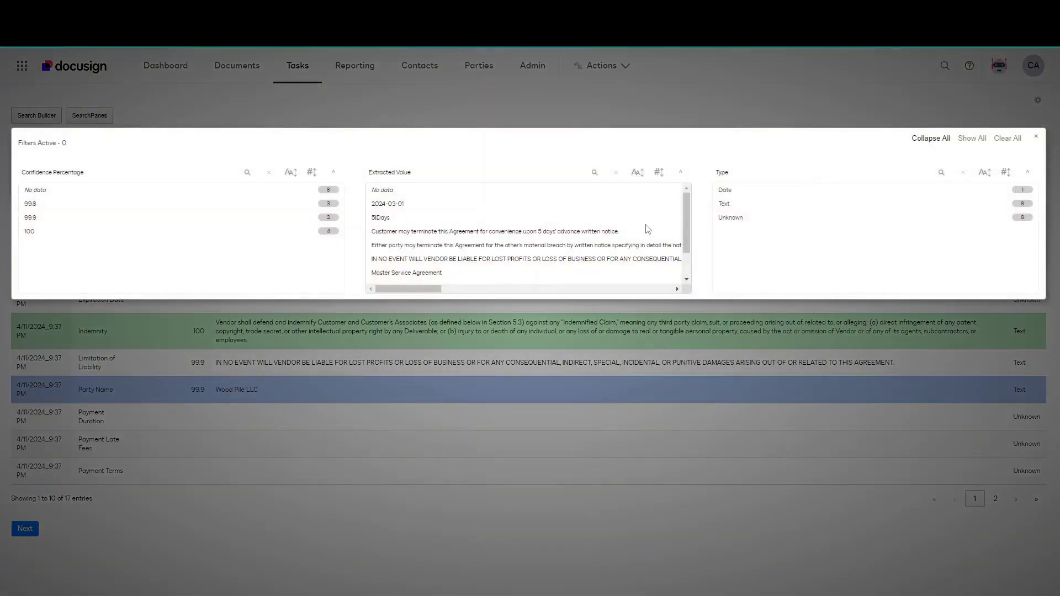
pyautogui.moveTo(684, 213)
pyautogui.mouseDown()
pyautogui.moveTo(684, 242)
pyautogui.moveTo(686, 207)
pyautogui.mouseUp()
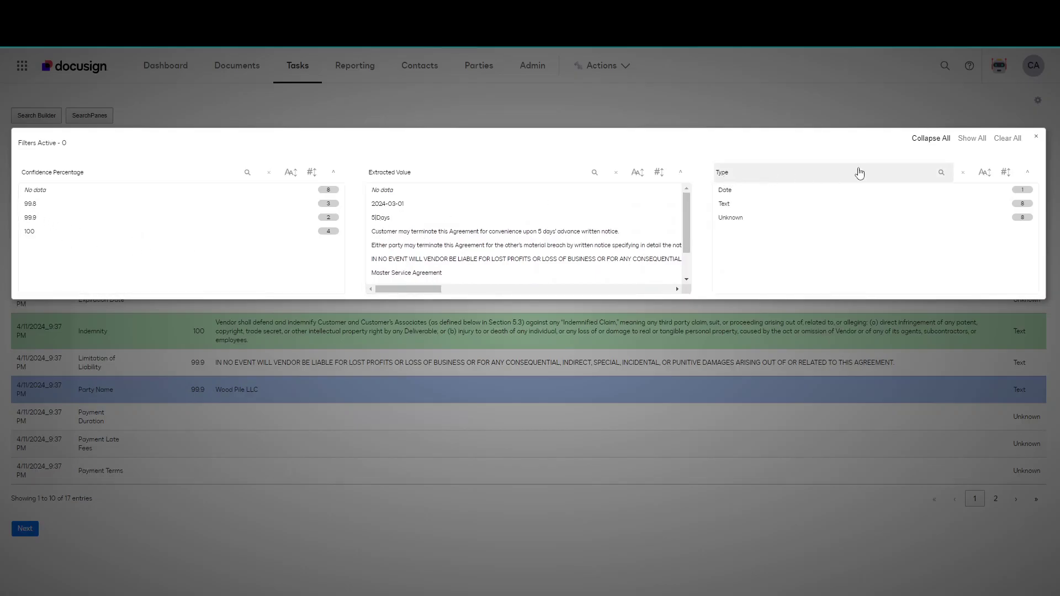
pyautogui.click(1036, 137)
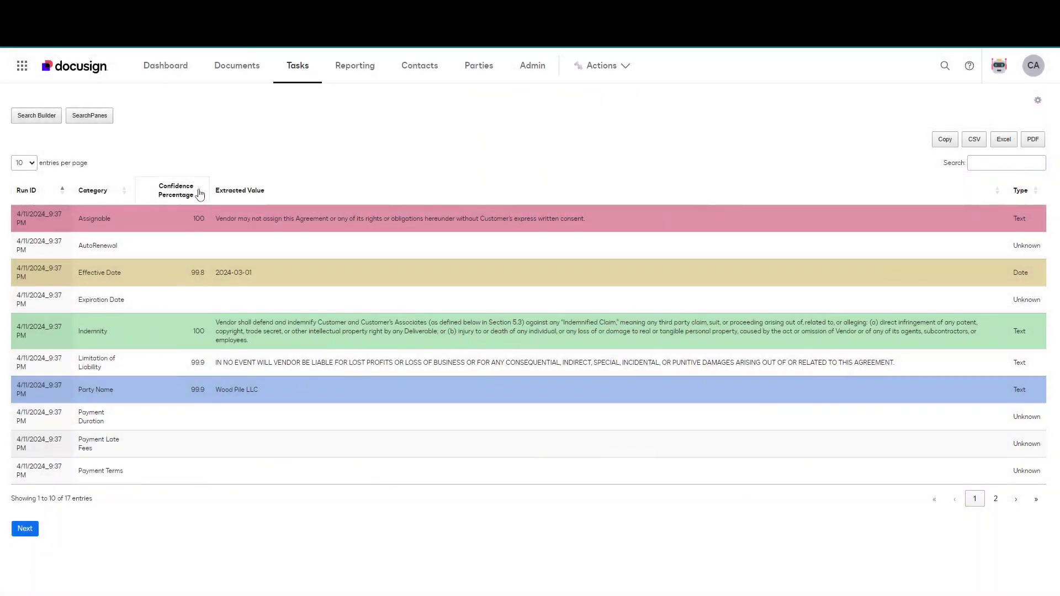
pyautogui.moveTo(107, 197)
pyautogui.mouseDown()
pyautogui.moveTo(133, 180)
pyautogui.moveTo(222, 173)
pyautogui.moveTo(289, 188)
pyautogui.moveTo(114, 184)
pyautogui.mouseUp()
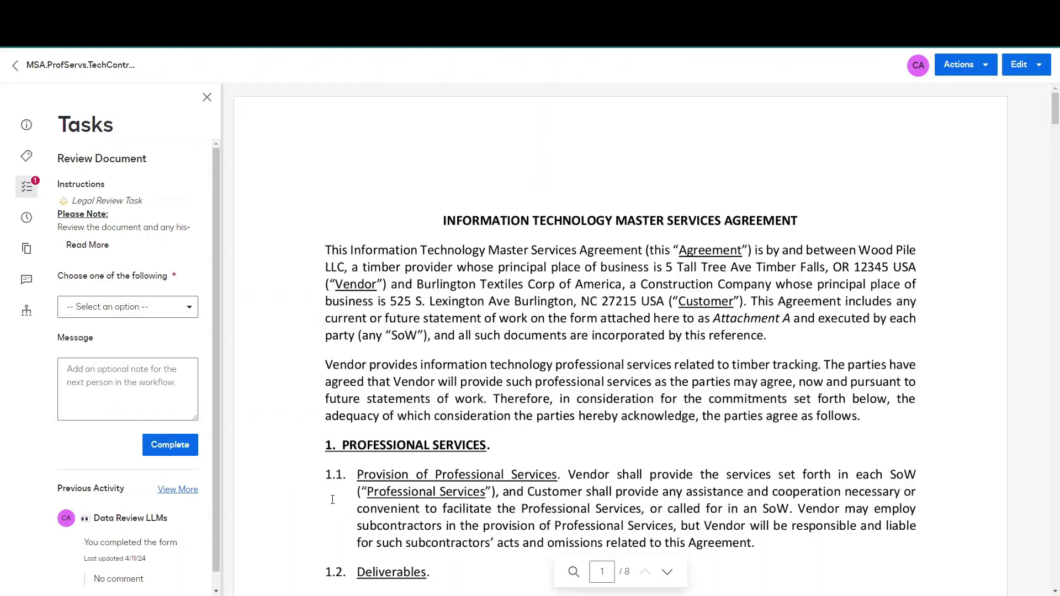
# - Complete the Review Document task with the option Analyze Document with AI and dismiss the notification
pyautogui.click(190, 307)
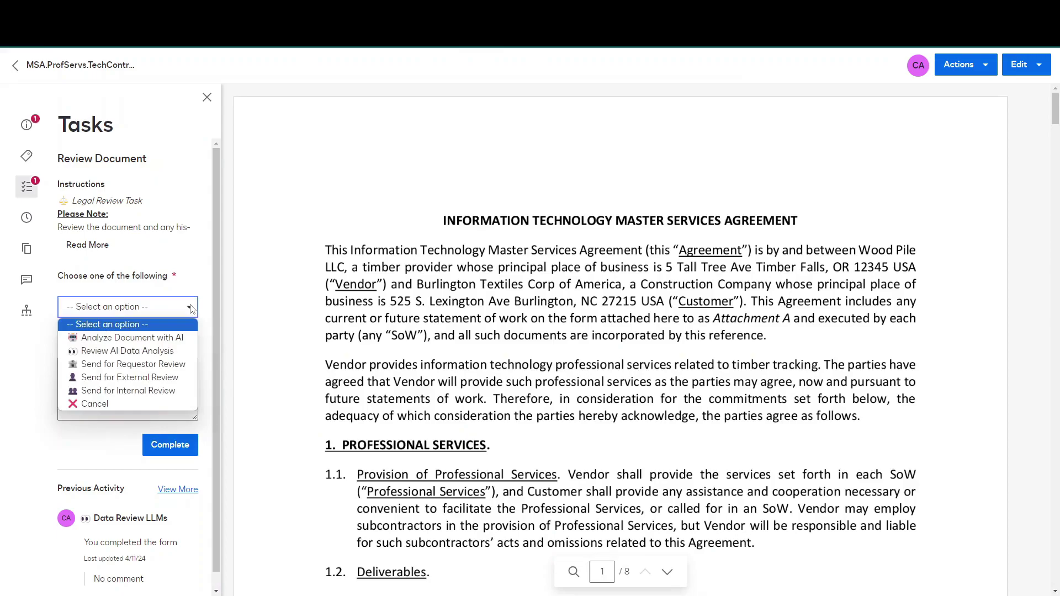
pyautogui.click(155, 341)
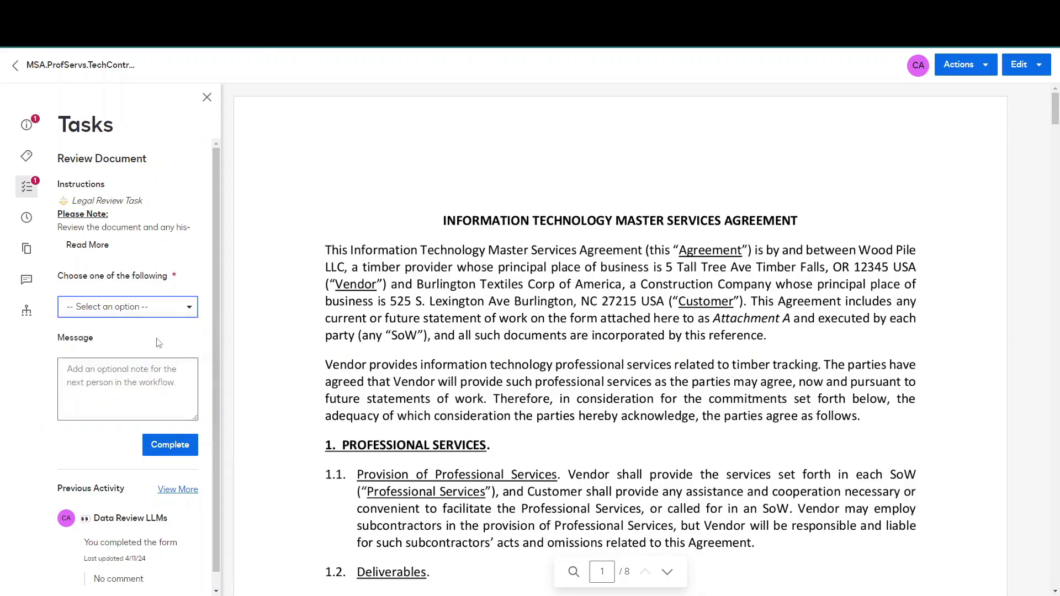
pyautogui.click(168, 444)
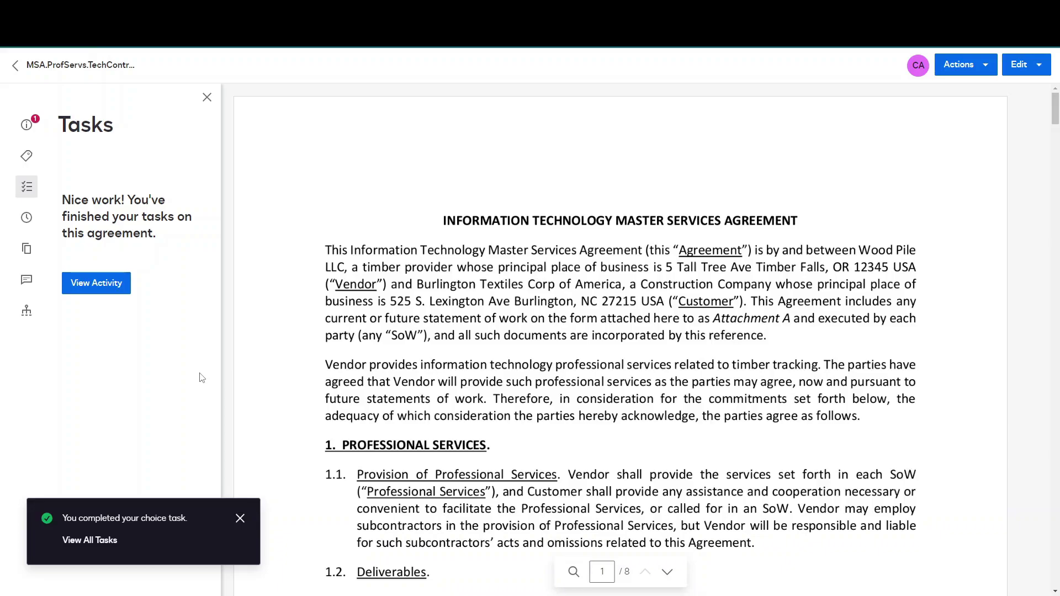
pyautogui.click(239, 520)
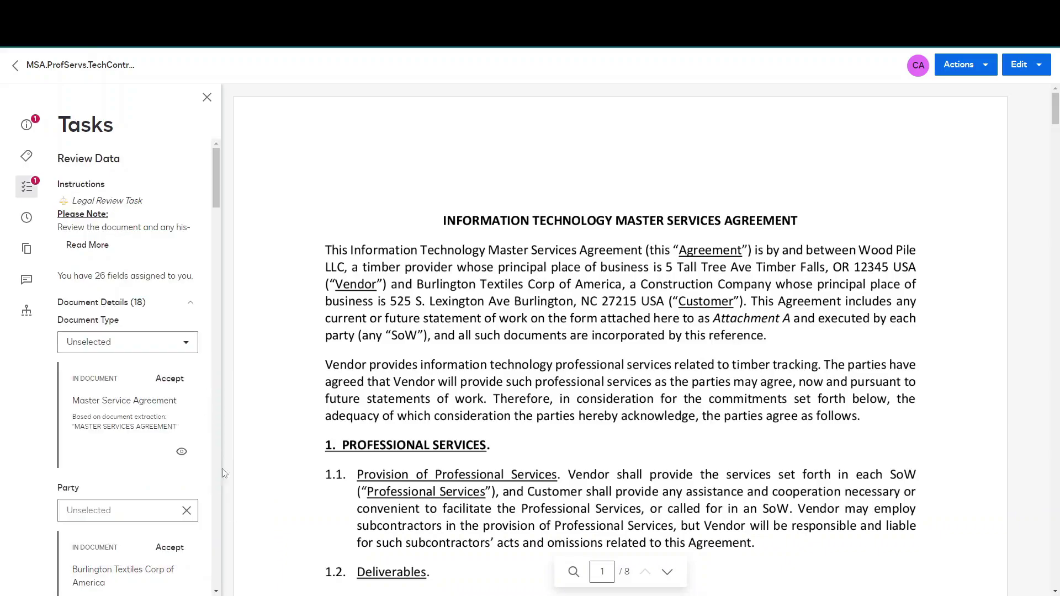
# - Check the Document Type suggestion's source text, and accept Master Service Agreement as the type and Burlington Textiles Corp of America as the party
pyautogui.scroll(-4, 215, 189)
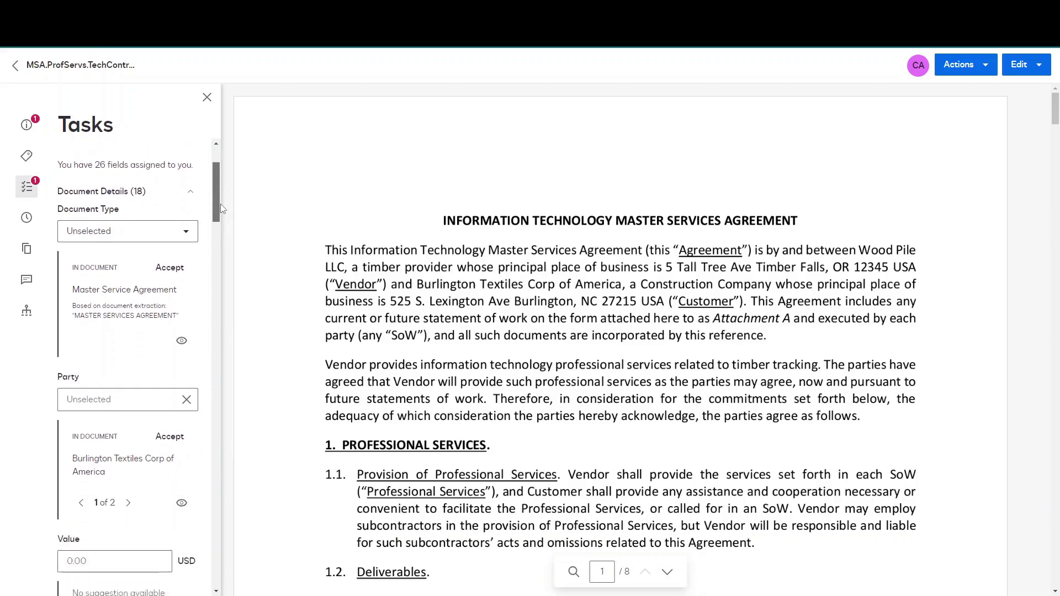
pyautogui.scroll(1, 186, 216)
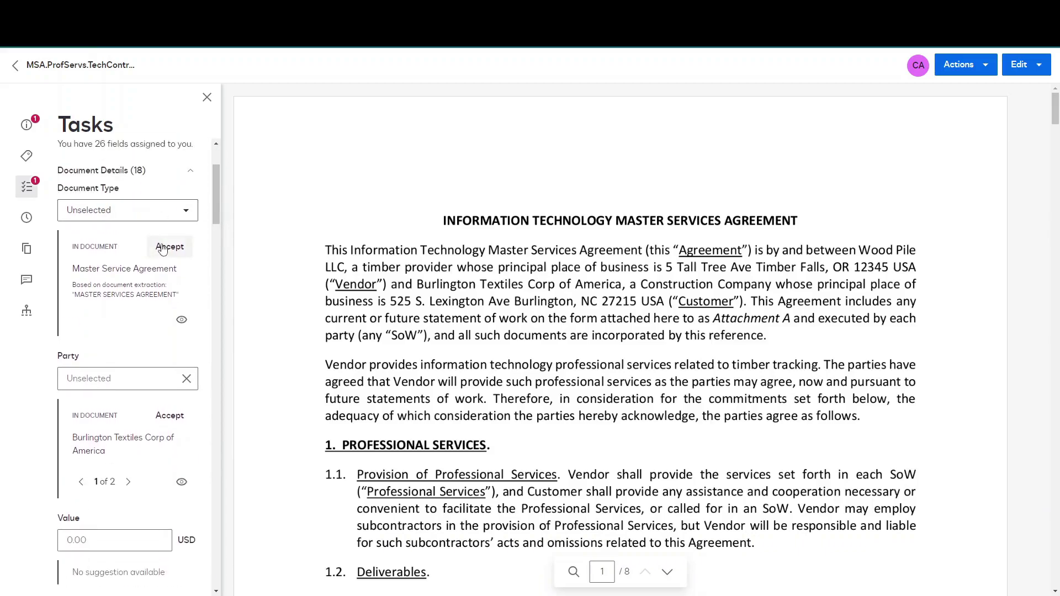
pyautogui.click(181, 322)
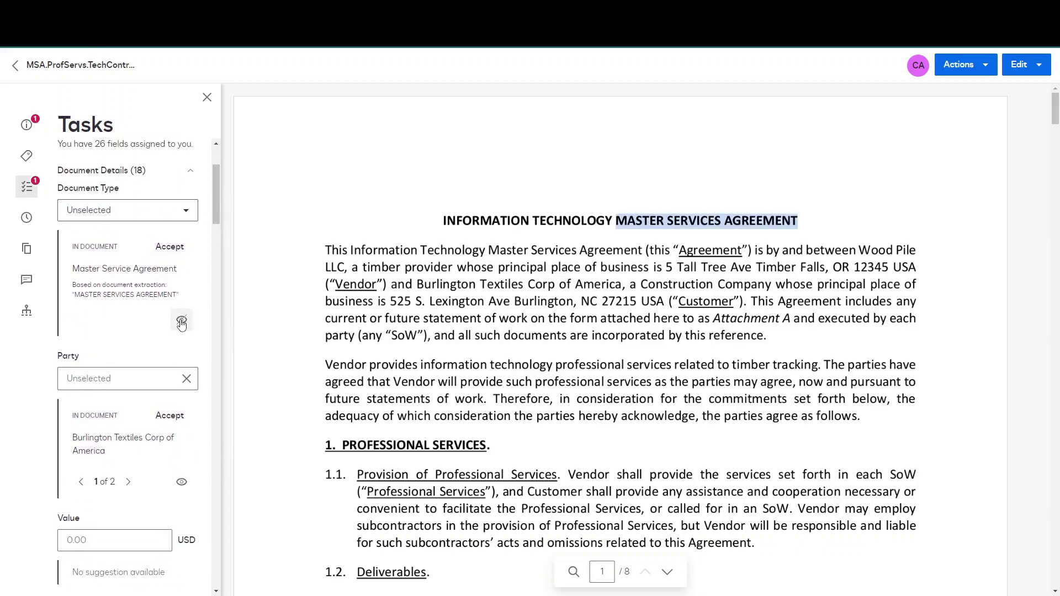
pyautogui.click(170, 249)
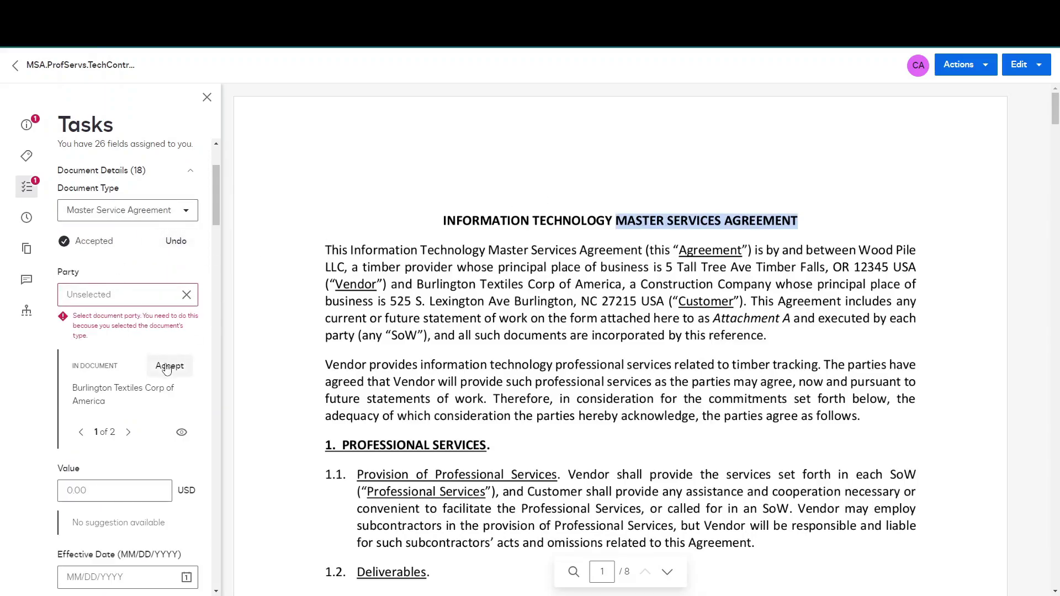
pyautogui.click(168, 364)
# - Accept the suggested value No for both Payment terms and Payment Late Fees in the document details
pyautogui.scroll(-10, 210, 219)
pyautogui.click(170, 267)
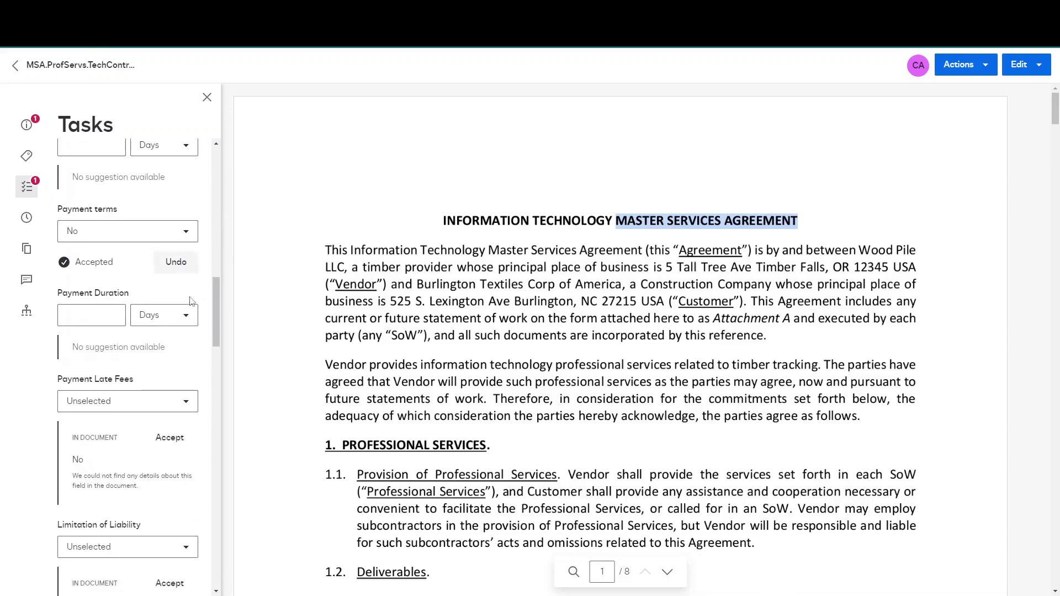
pyautogui.click(171, 442)
# - Locate the source text of the Limitation of Liability suggestion in the agreement
pyautogui.moveTo(217, 316); pyautogui.dragTo(216, 357)
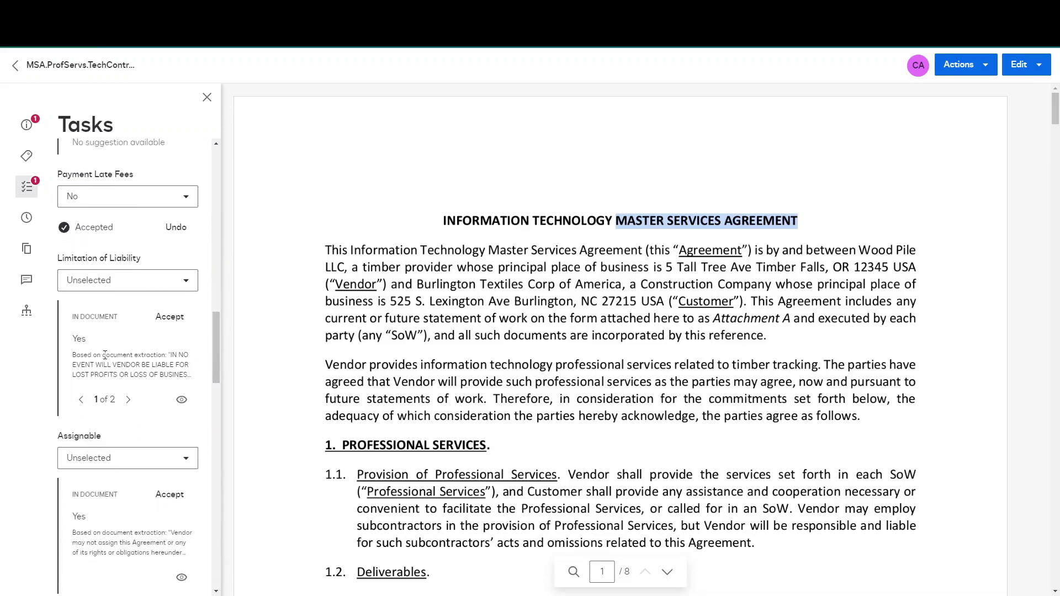
pyautogui.click(181, 401)
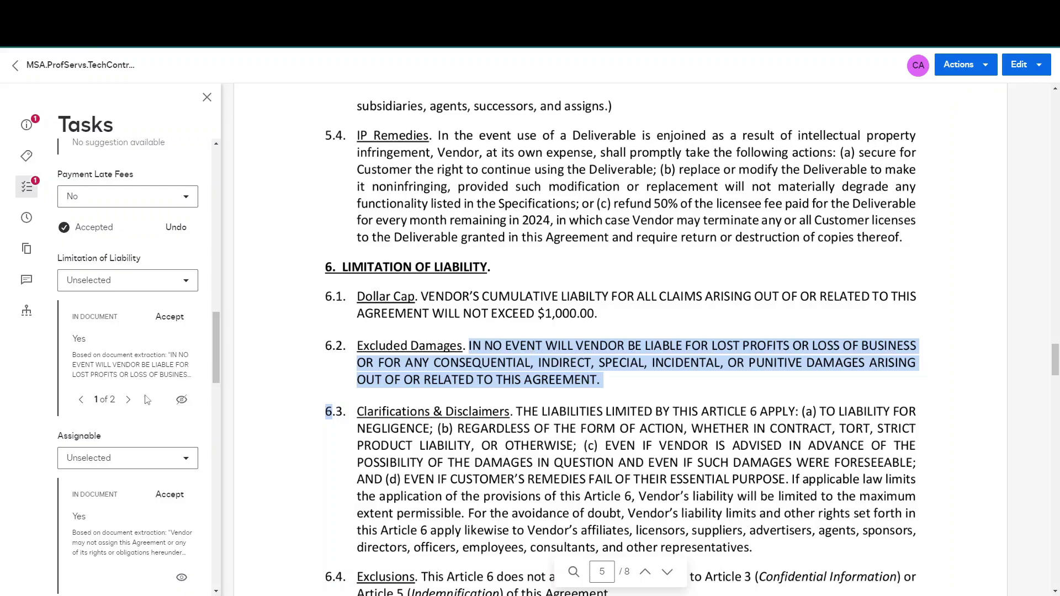
# - Check the second source passage for Limitation of Liability, and accept the suggested value Yes for both Limitation of Liability and Assignable
pyautogui.click(129, 401)
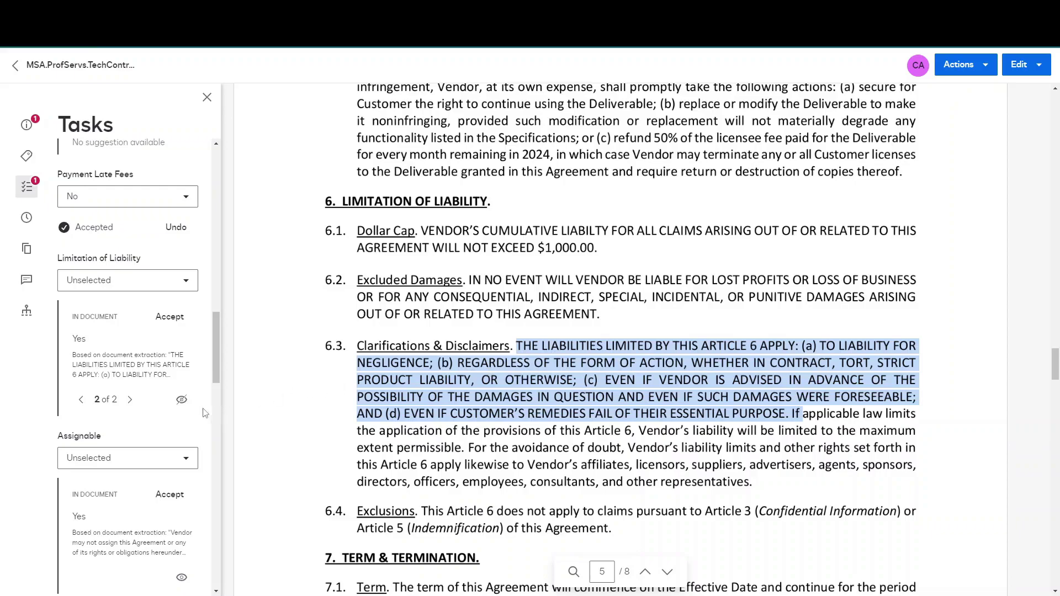
pyautogui.click(168, 319)
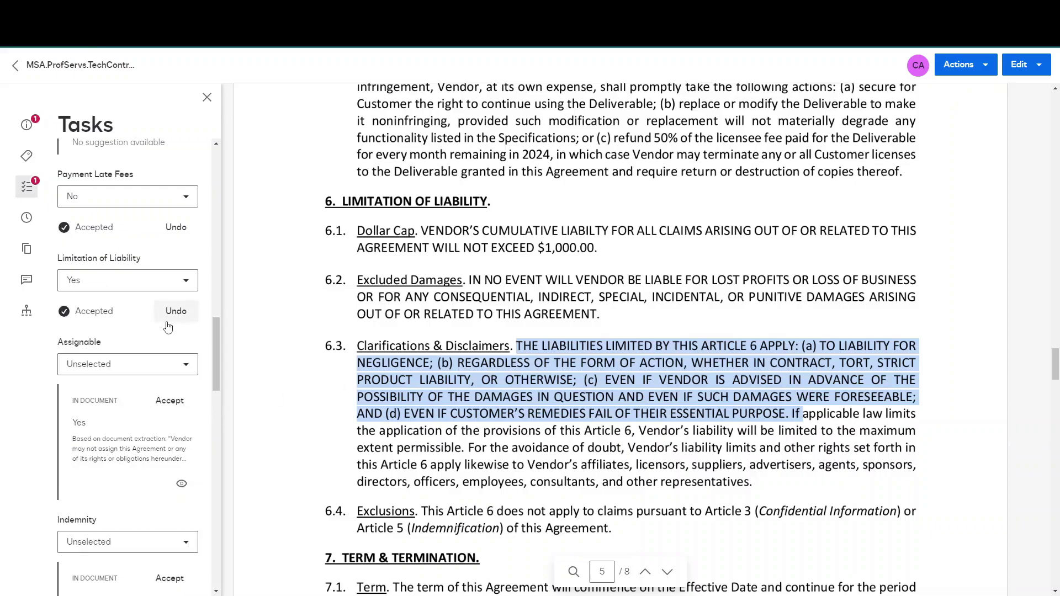
pyautogui.click(174, 404)
# - Accept the suggested value Yes for Indemnity, Termination Cause and Termination Convenience, and complete the review data task
pyautogui.moveTo(214, 382); pyautogui.dragTo(216, 412)
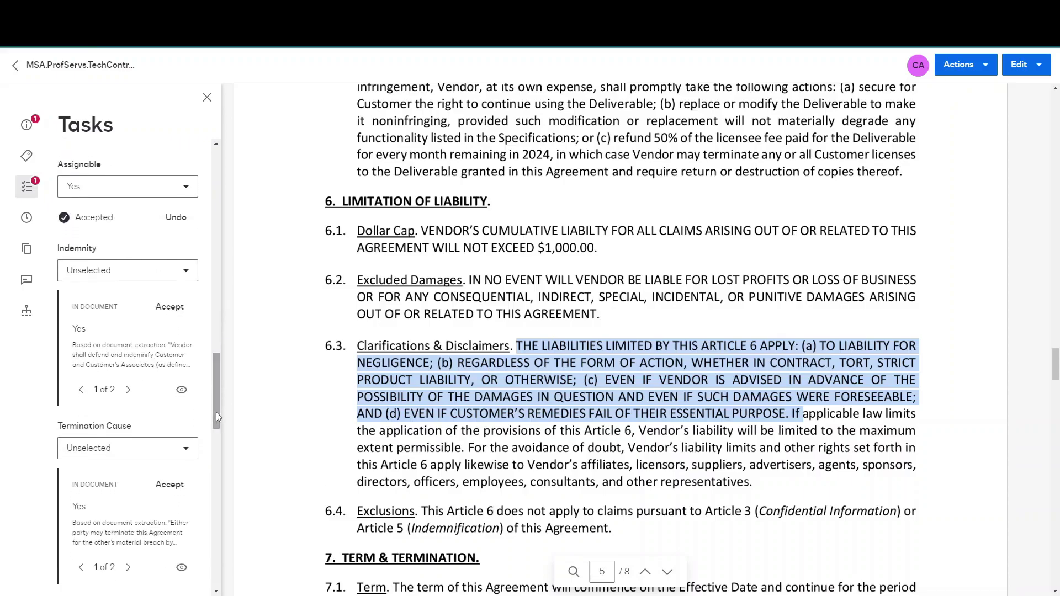
pyautogui.click(171, 311)
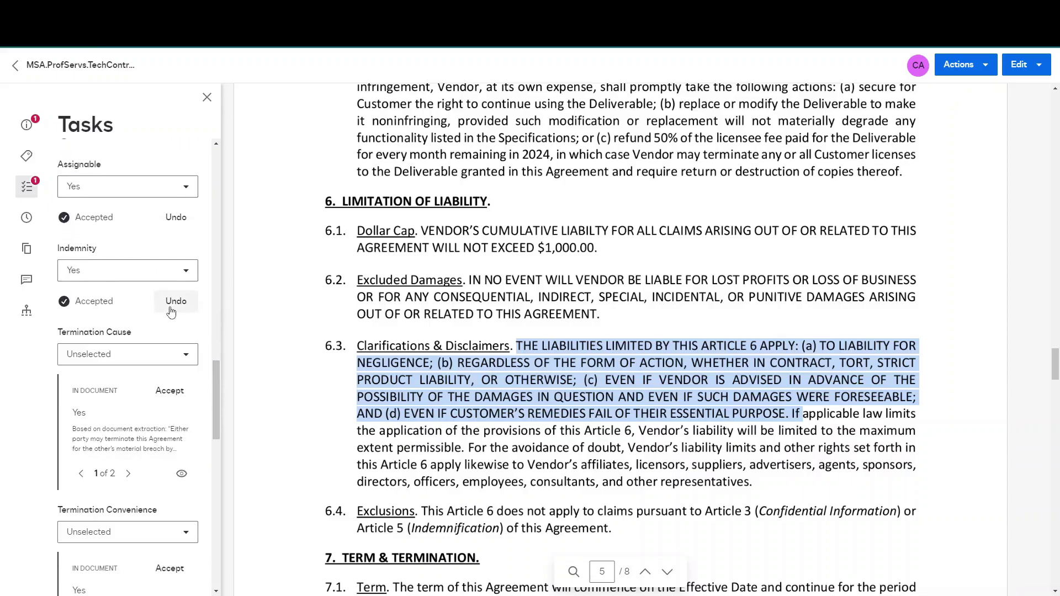
pyautogui.click(169, 393)
pyautogui.moveTo(214, 400); pyautogui.dragTo(214, 425)
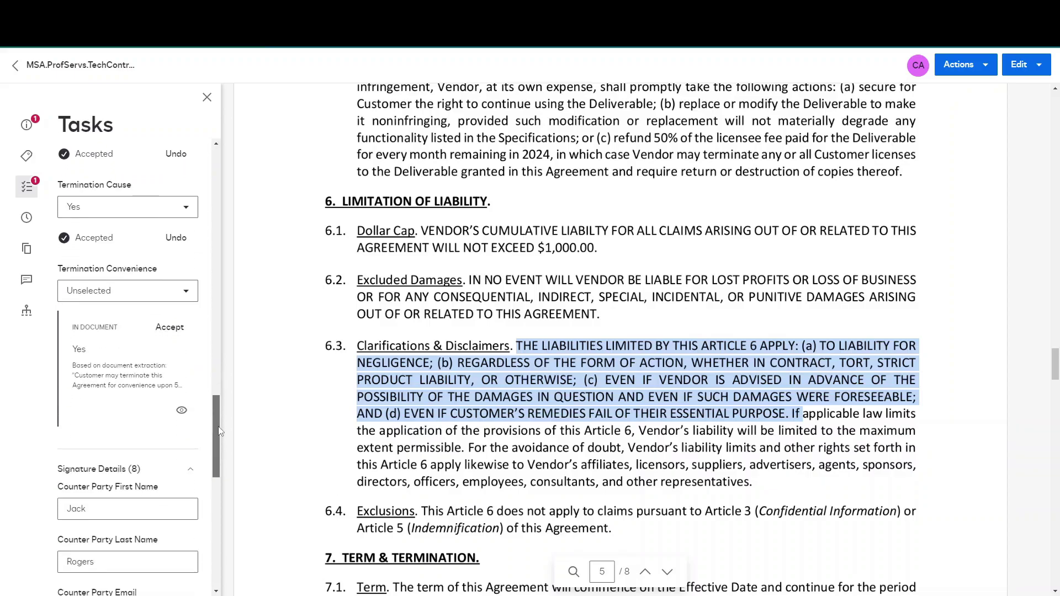
pyautogui.click(170, 327)
pyautogui.moveTo(218, 430); pyautogui.dragTo(216, 522)
pyautogui.click(169, 485)
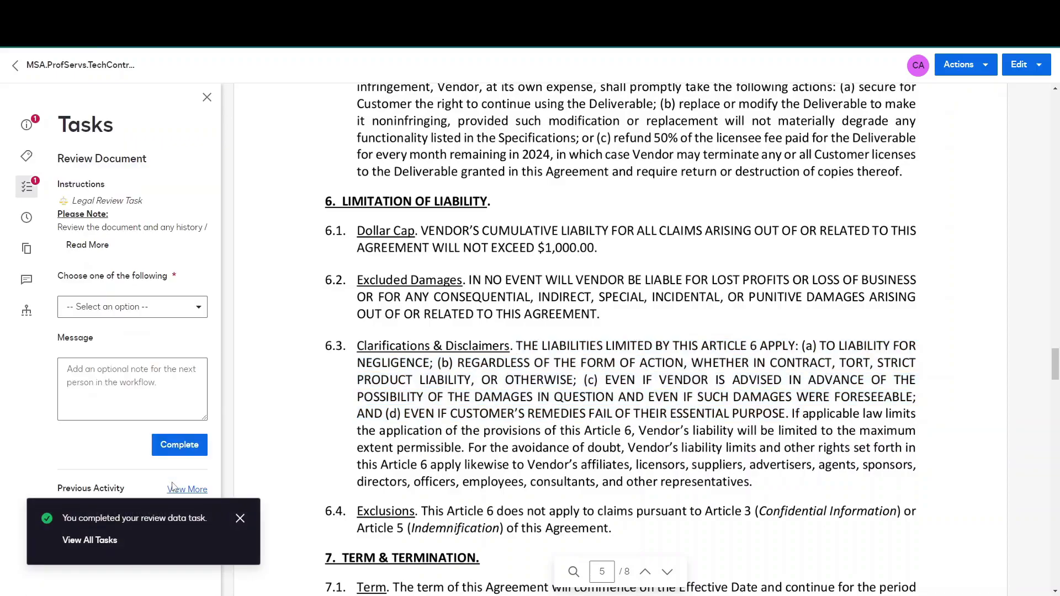
# - Complete the Review Document task with the option Review AI Data Analysis
pyautogui.click(195, 314)
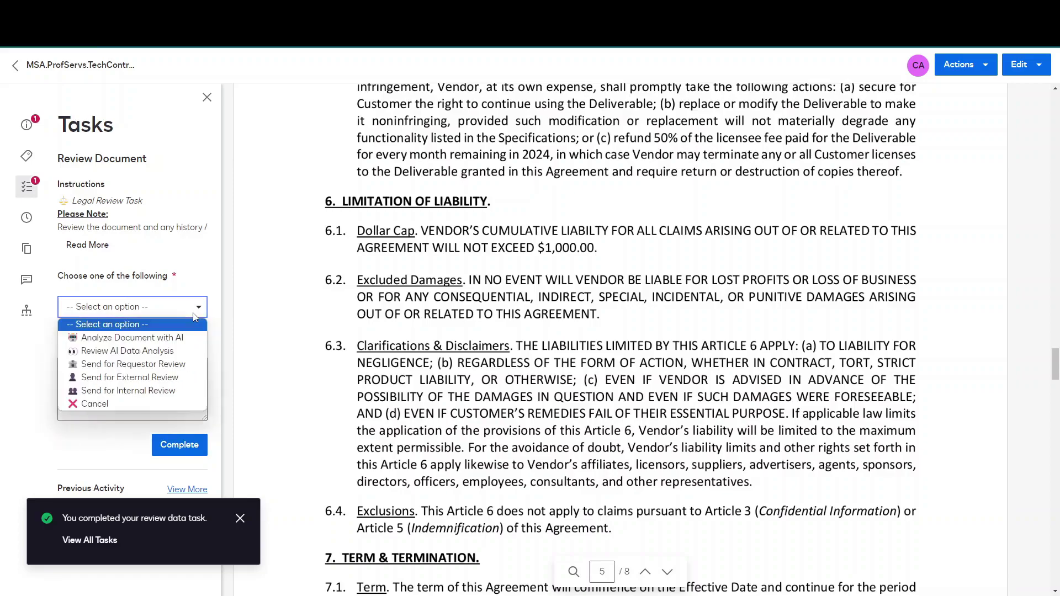
pyautogui.click(141, 353)
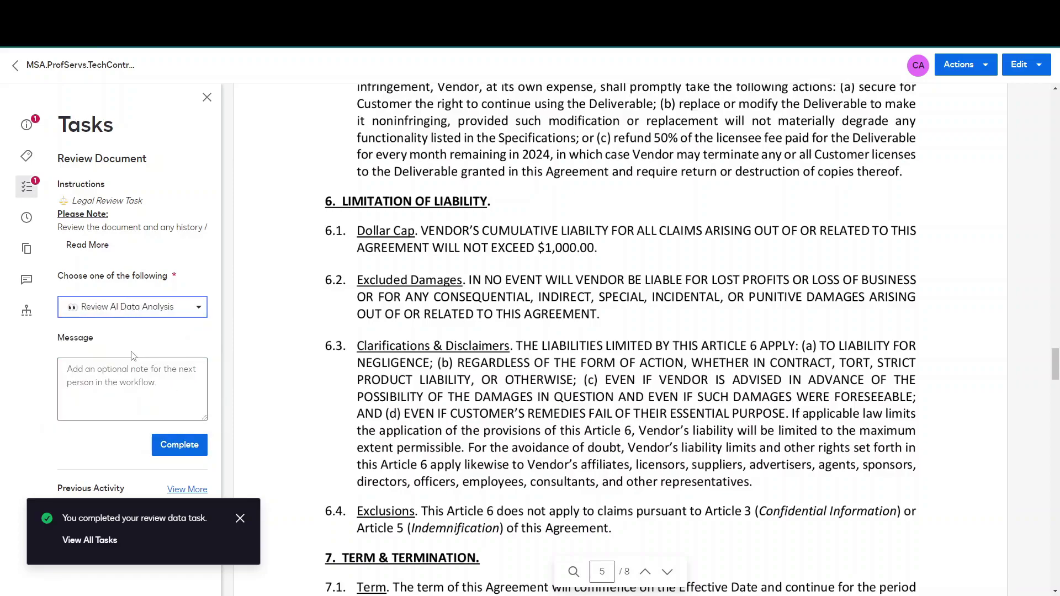
pyautogui.click(178, 445)
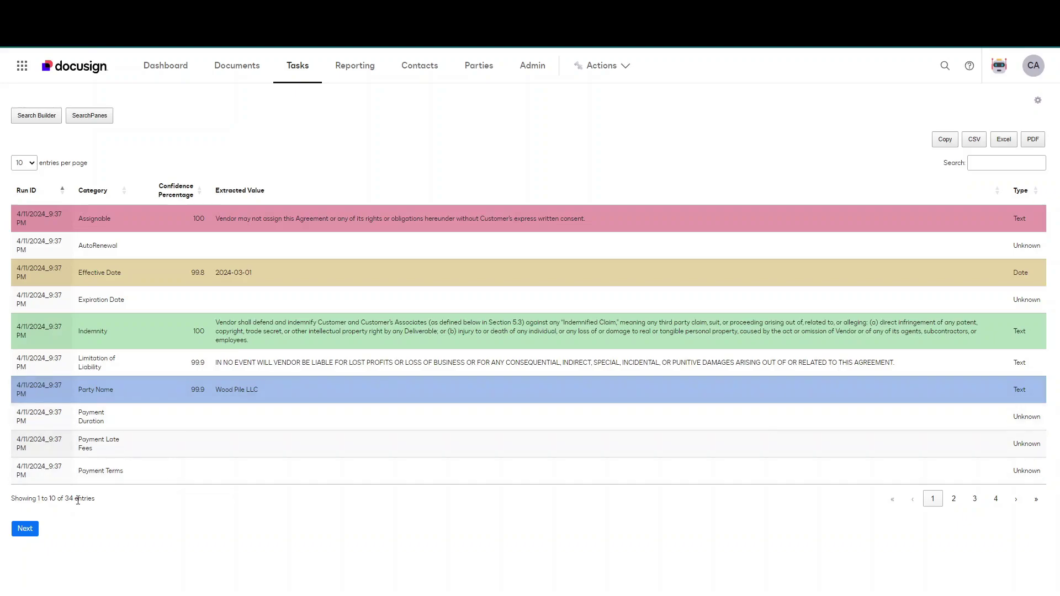
# - Show all entries on one page of the extracted data table and look through the rows of both analysis runs
pyautogui.click(32, 162)
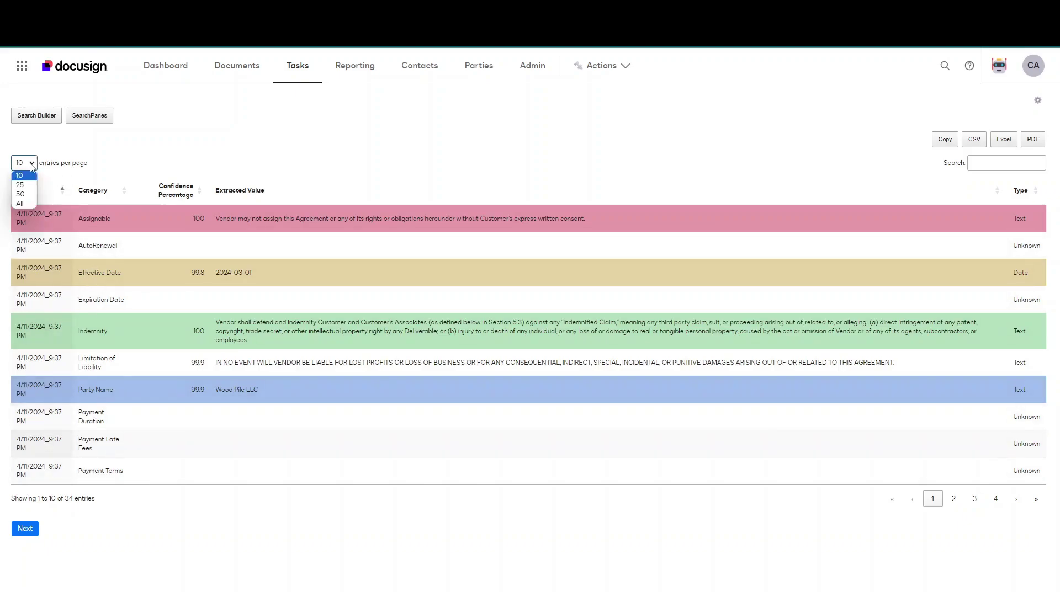
pyautogui.click(26, 204)
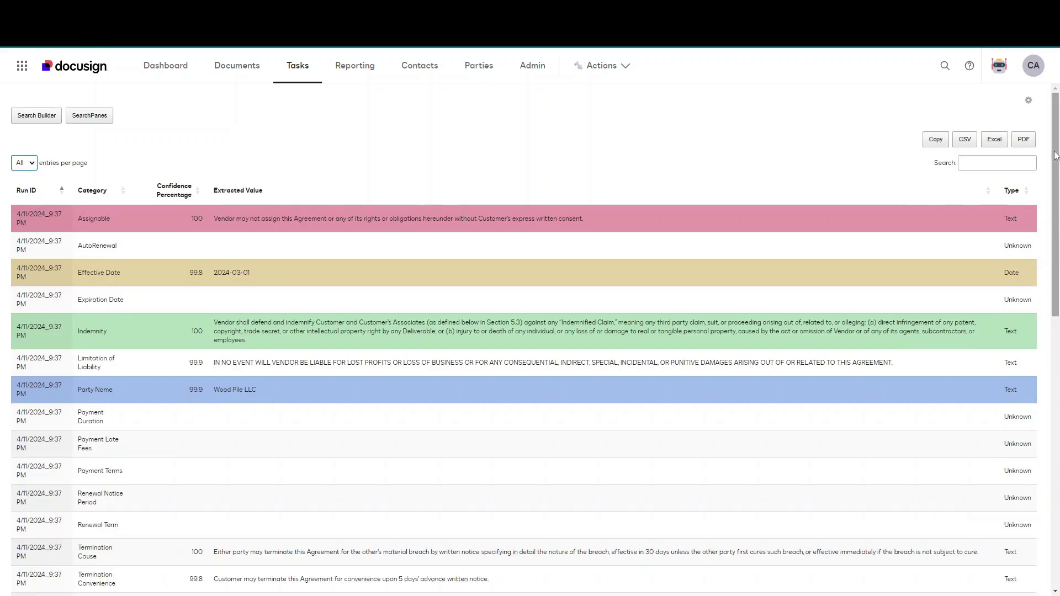
pyautogui.moveTo(1056, 165); pyautogui.dragTo(1058, 362)
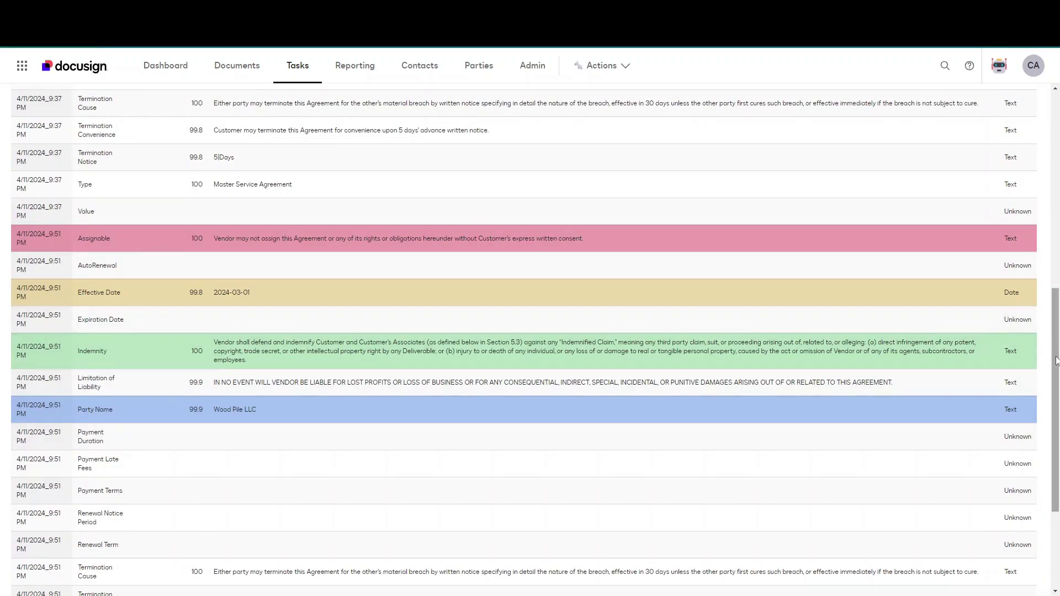
pyautogui.moveTo(1057, 360); pyautogui.dragTo(1058, 403)
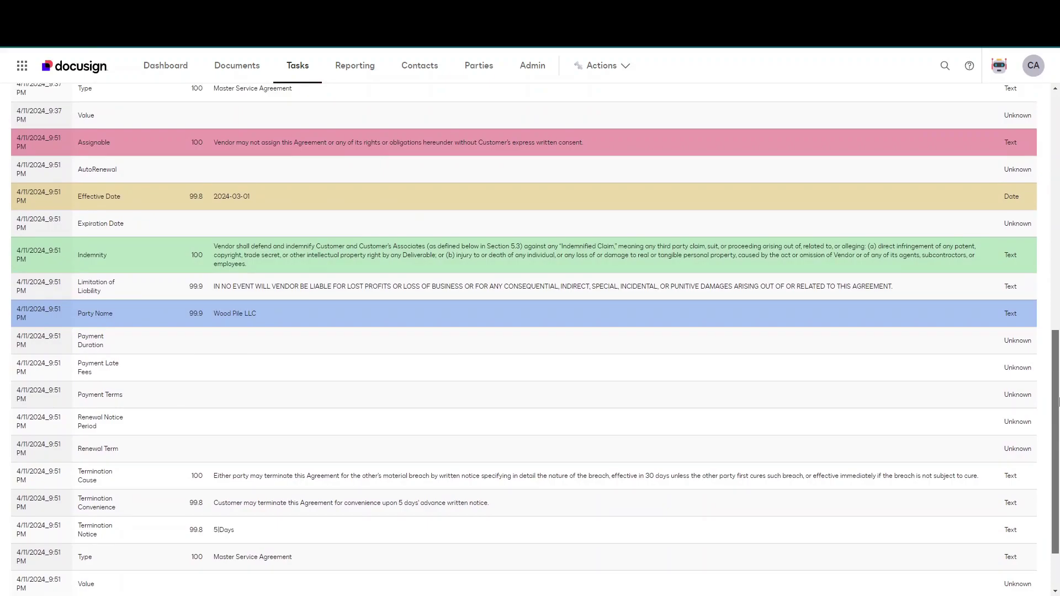
pyautogui.moveTo(1059, 402); pyautogui.dragTo(1059, 162)
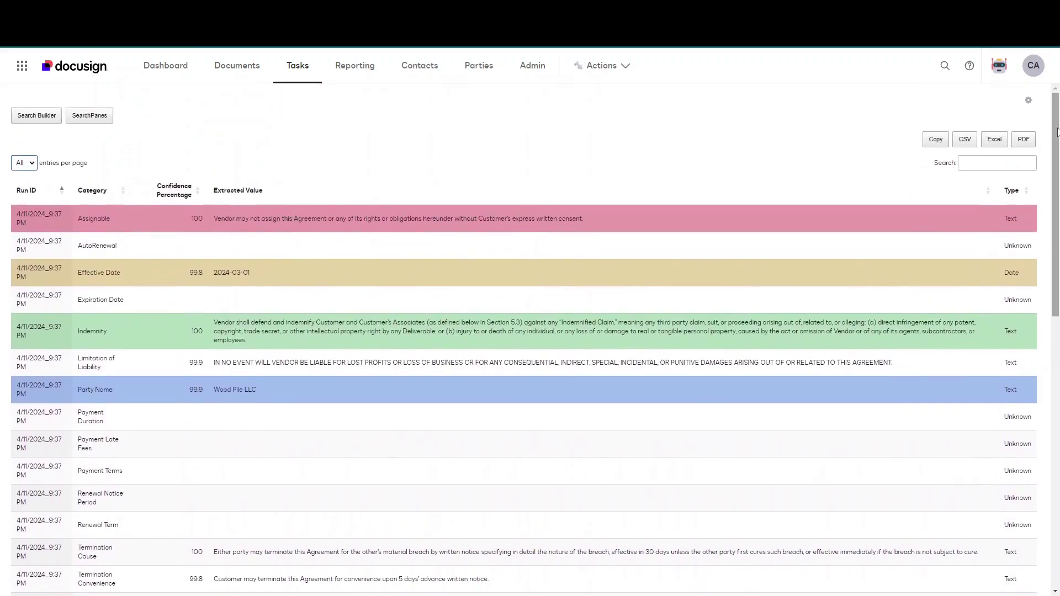
# - Filter the table to the categories Assignable, Effective Date, Limitation of Liability and Termination Cause, and sort it by category in ascending order
pyautogui.click(90, 118)
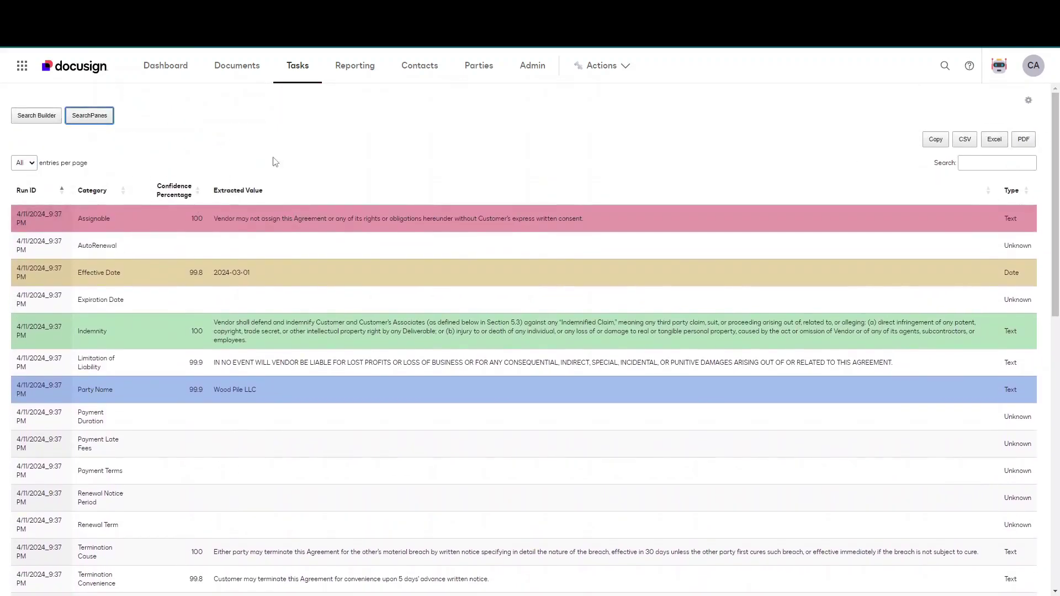
pyautogui.click(249, 193)
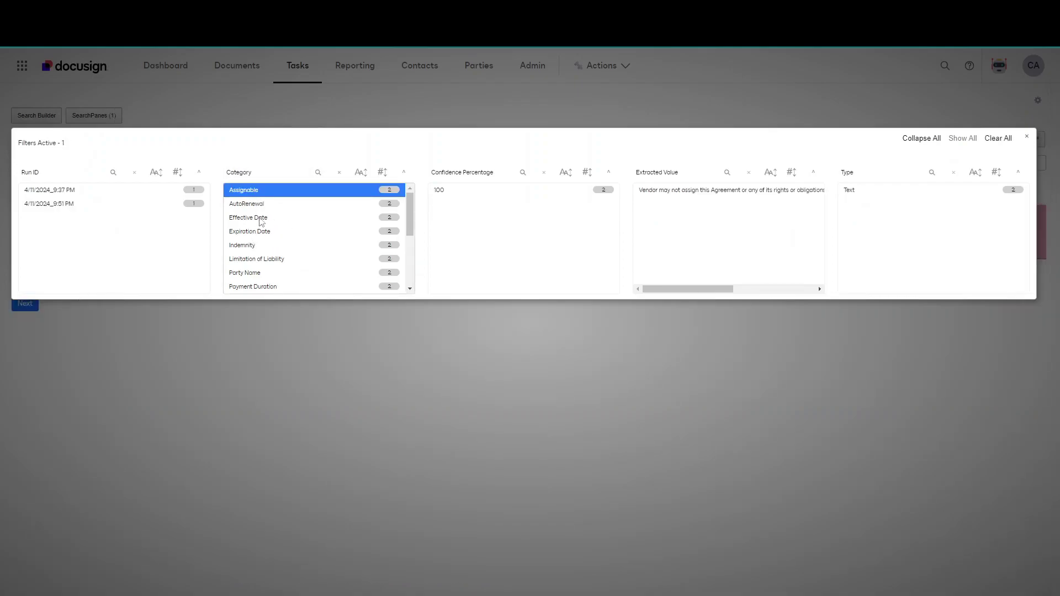
pyautogui.click(250, 218)
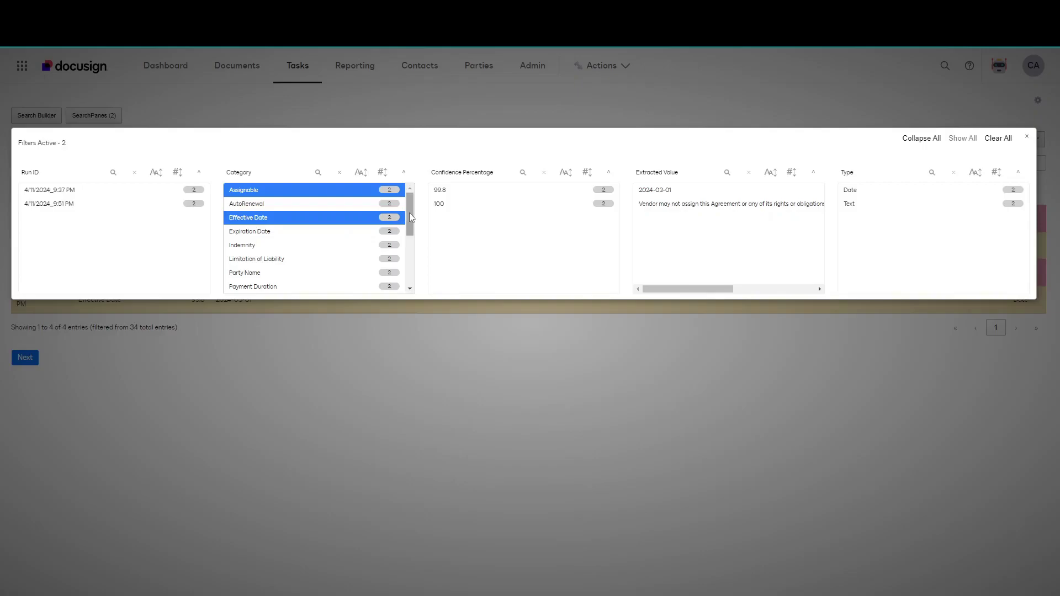
pyautogui.moveTo(410, 213); pyautogui.dragTo(407, 234)
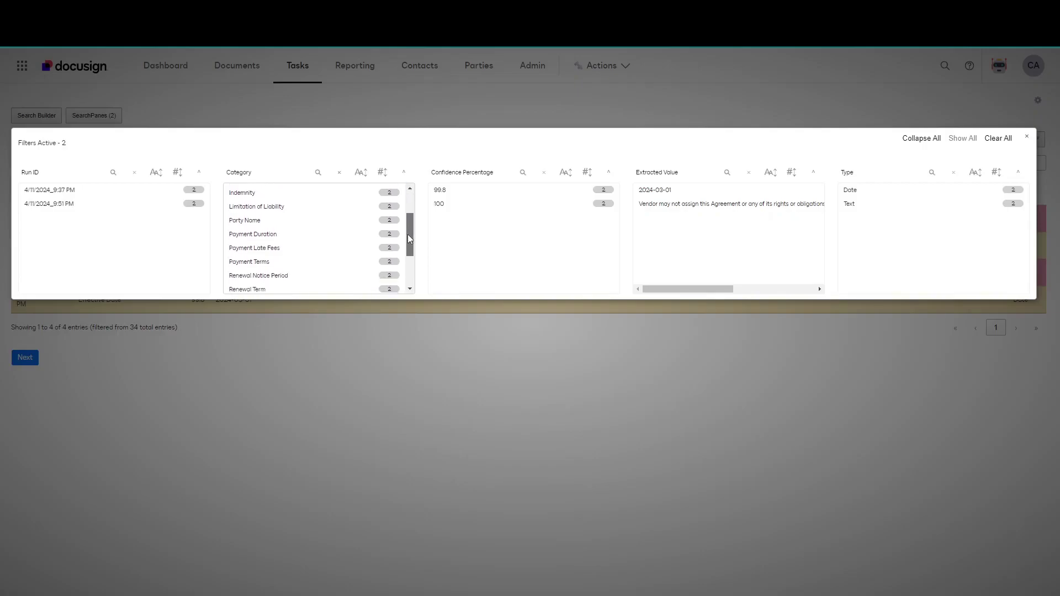
pyautogui.click(263, 205)
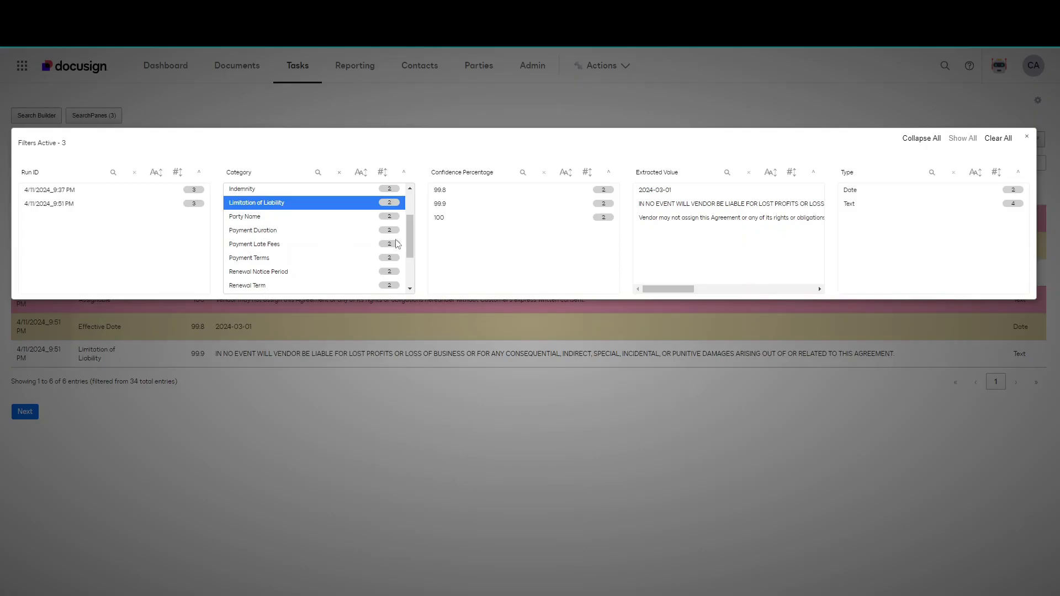
pyautogui.scroll(-3, 410, 237)
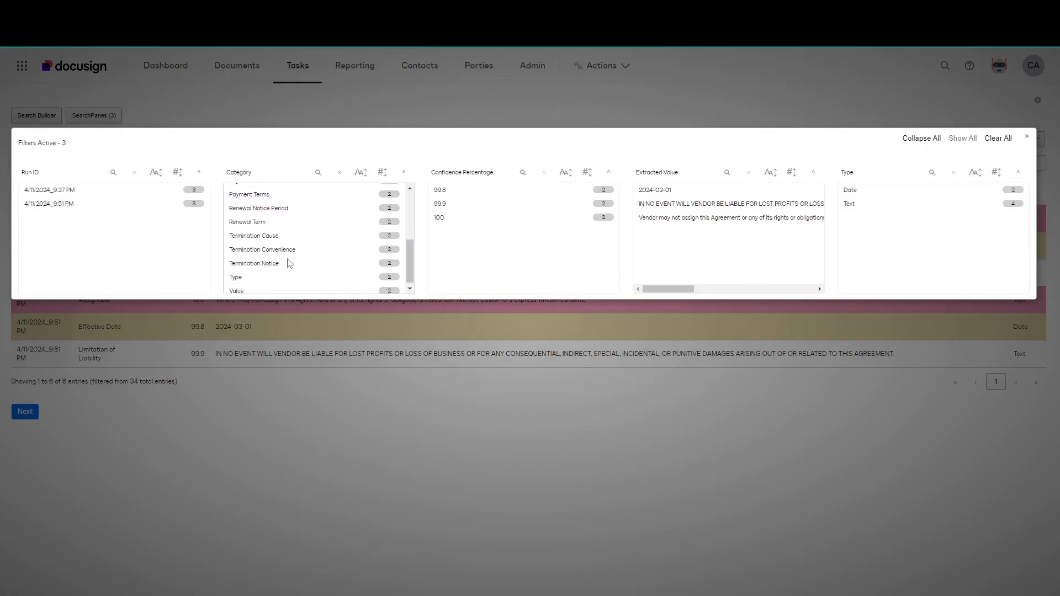
pyautogui.click(267, 238)
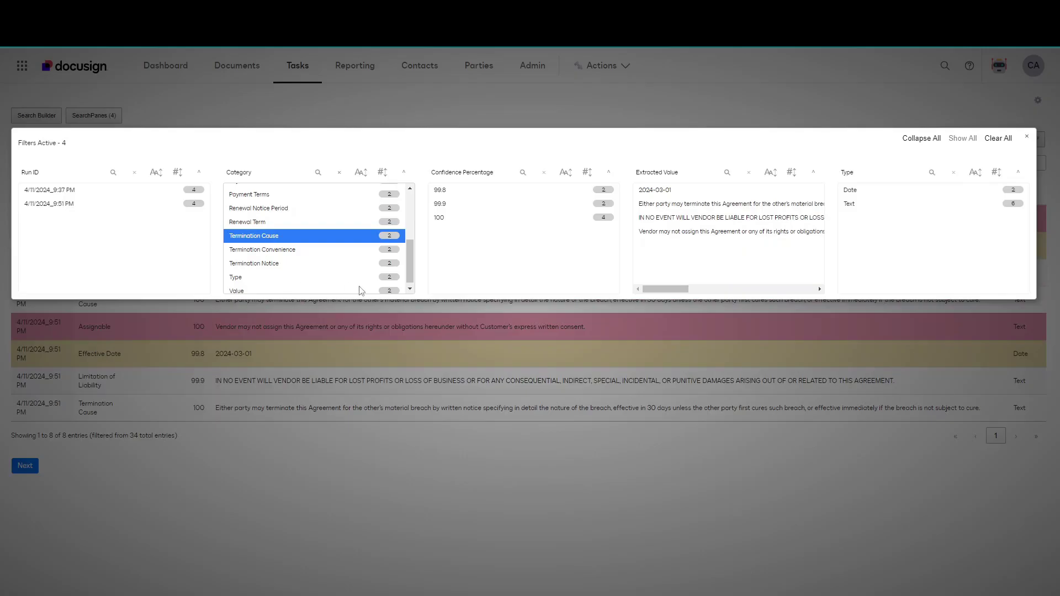
pyautogui.click(614, 526)
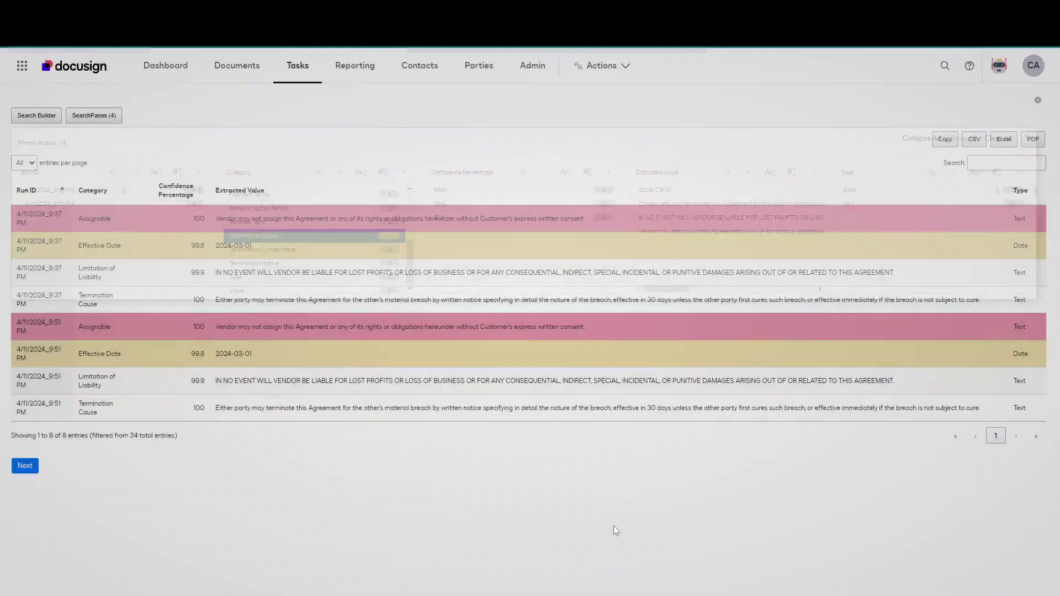
pyautogui.click(119, 191)
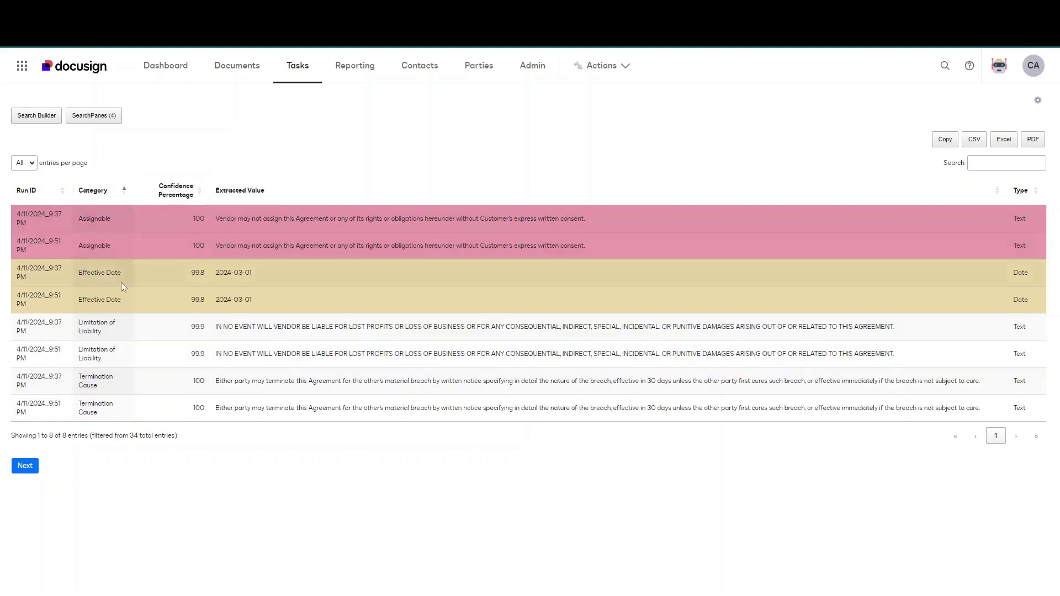